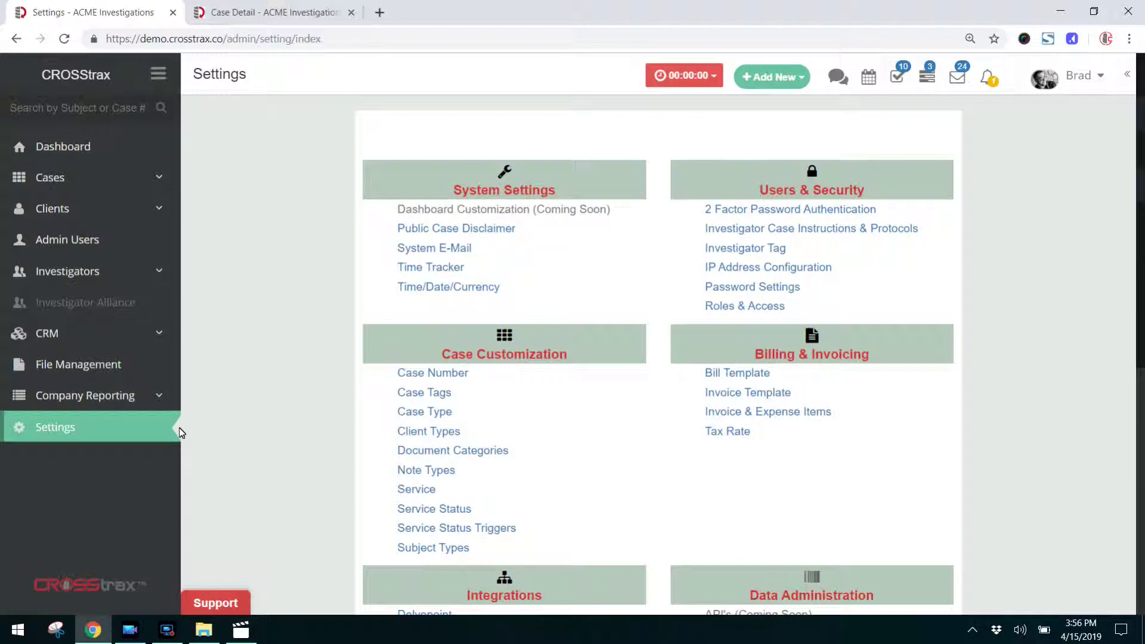
Open the Case Type list from the Case Customization settings.
click(179, 430)
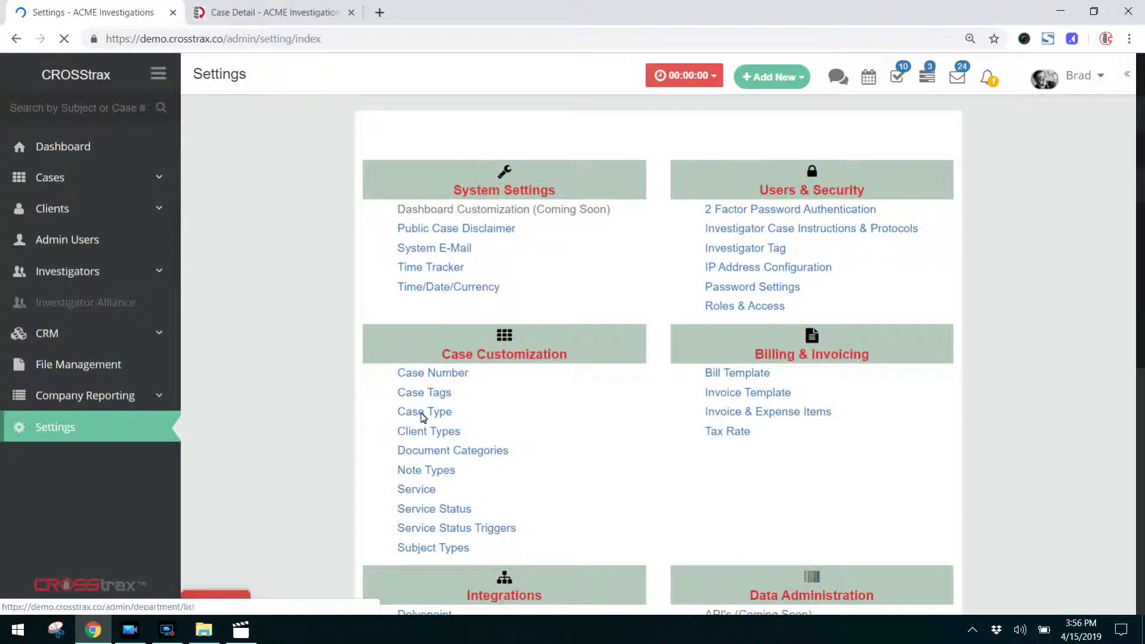
drag(385, 412, 470, 417)
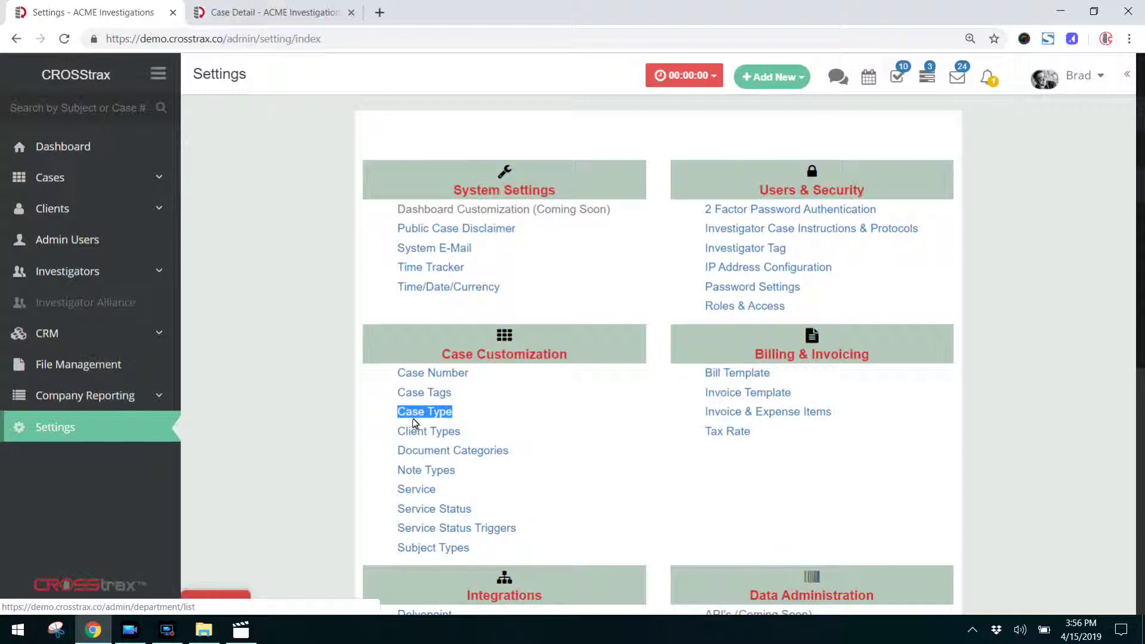
click(410, 419)
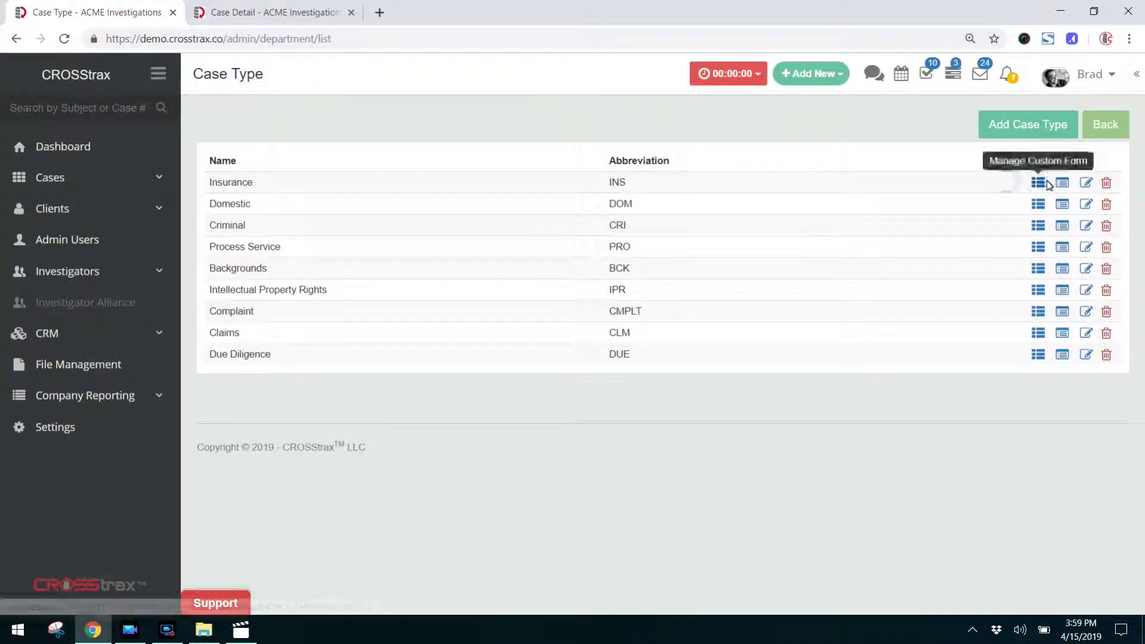
View the detail summaries of the Domestic and Insurance case types, then close the summary.
drag(1040, 184, 1132, 184)
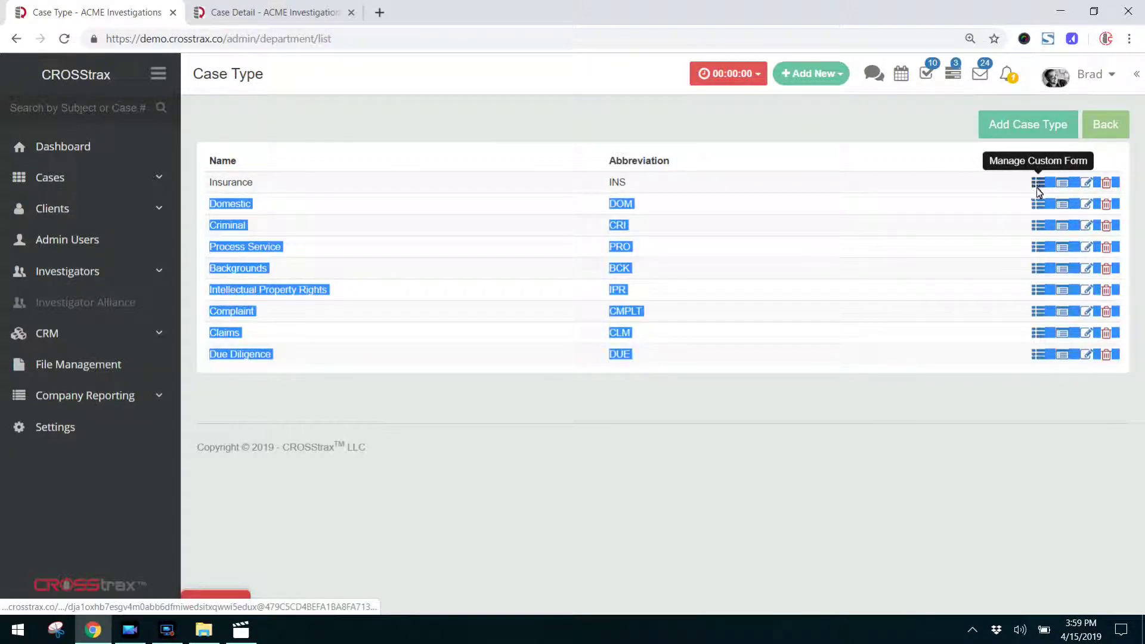
click(1014, 187)
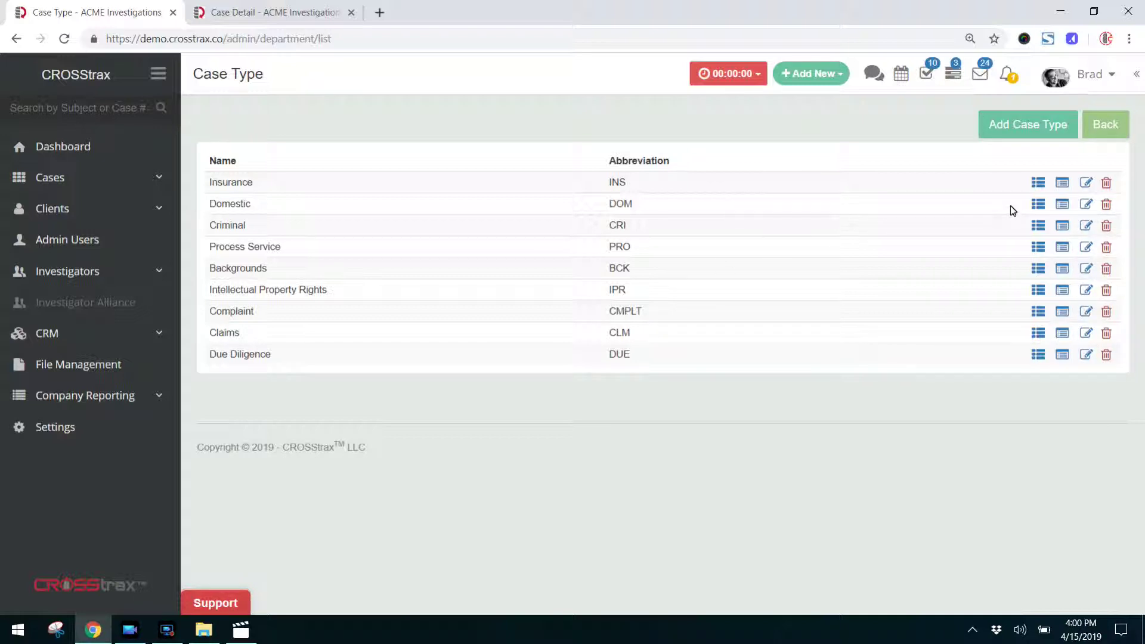
click(1063, 205)
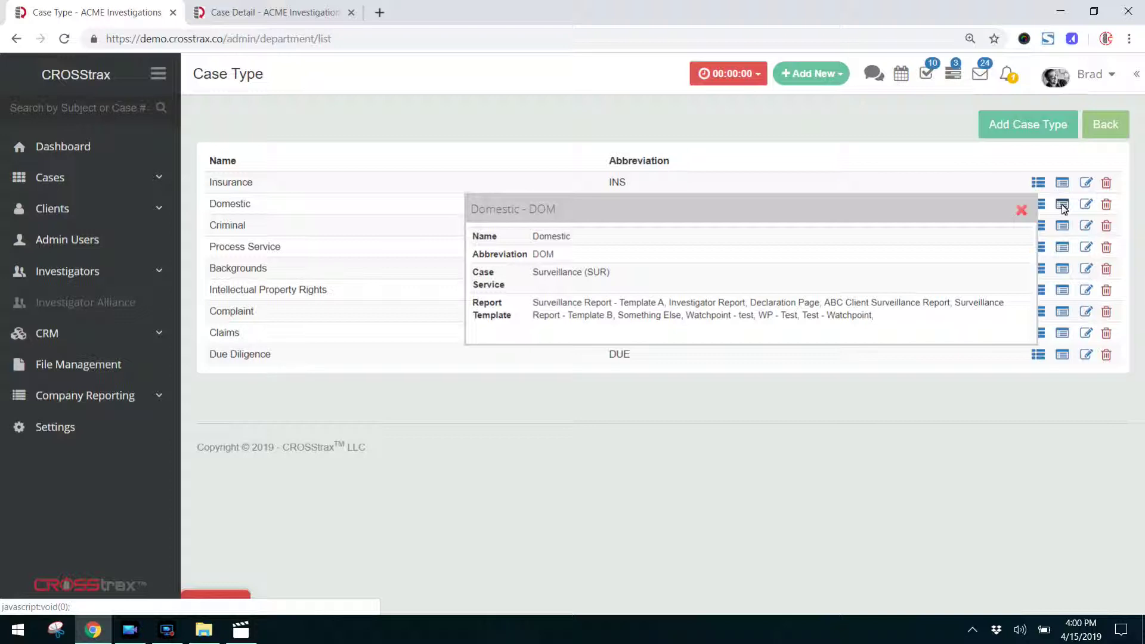
click(1063, 186)
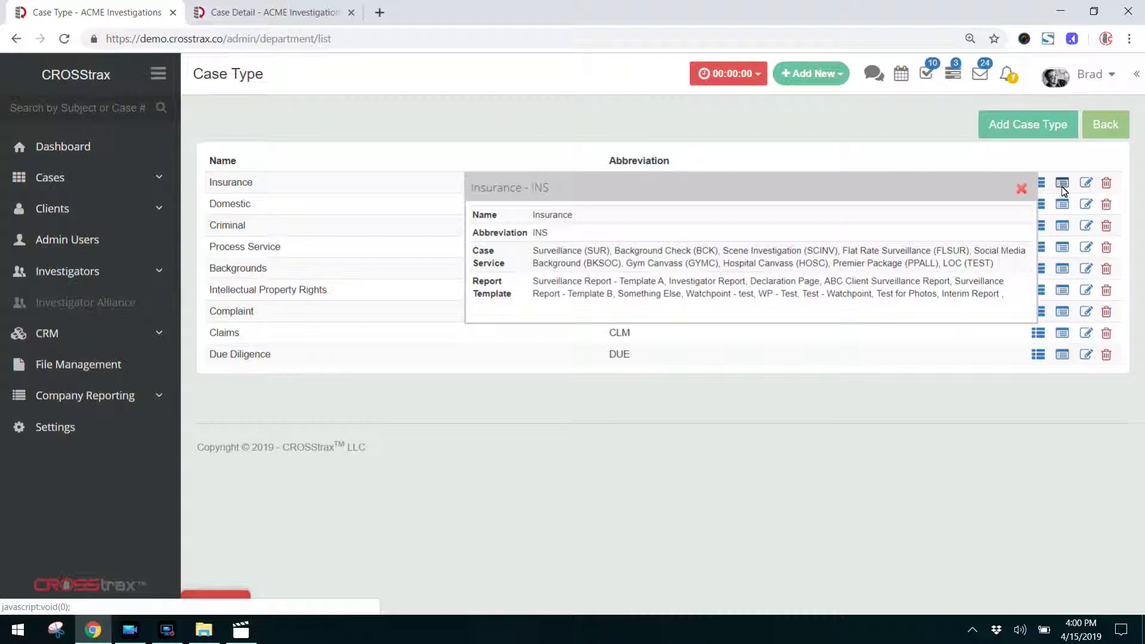
click(1020, 191)
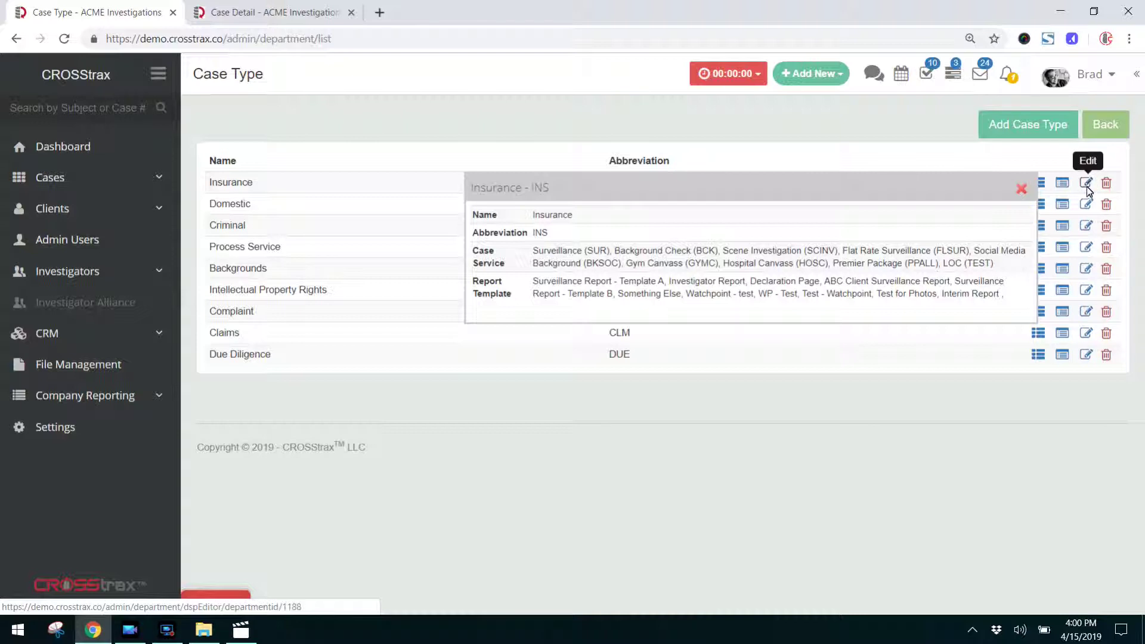
click(1021, 189)
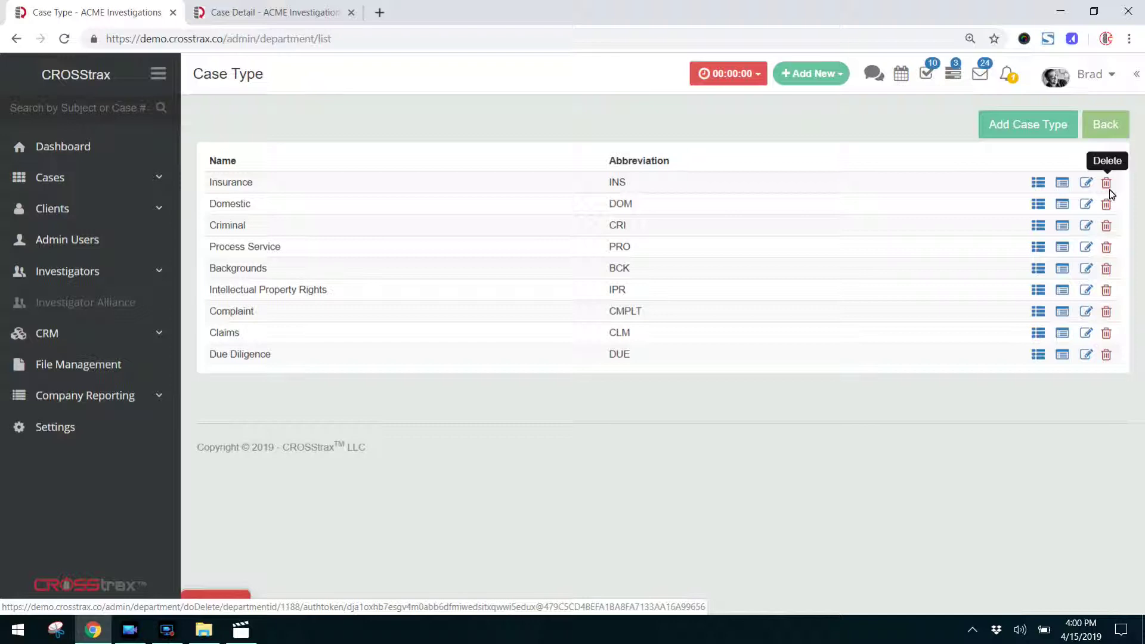
Open the Domestic case type's custom form and add the Witness field above Occupation and the PD Case # field below it.
click(1039, 205)
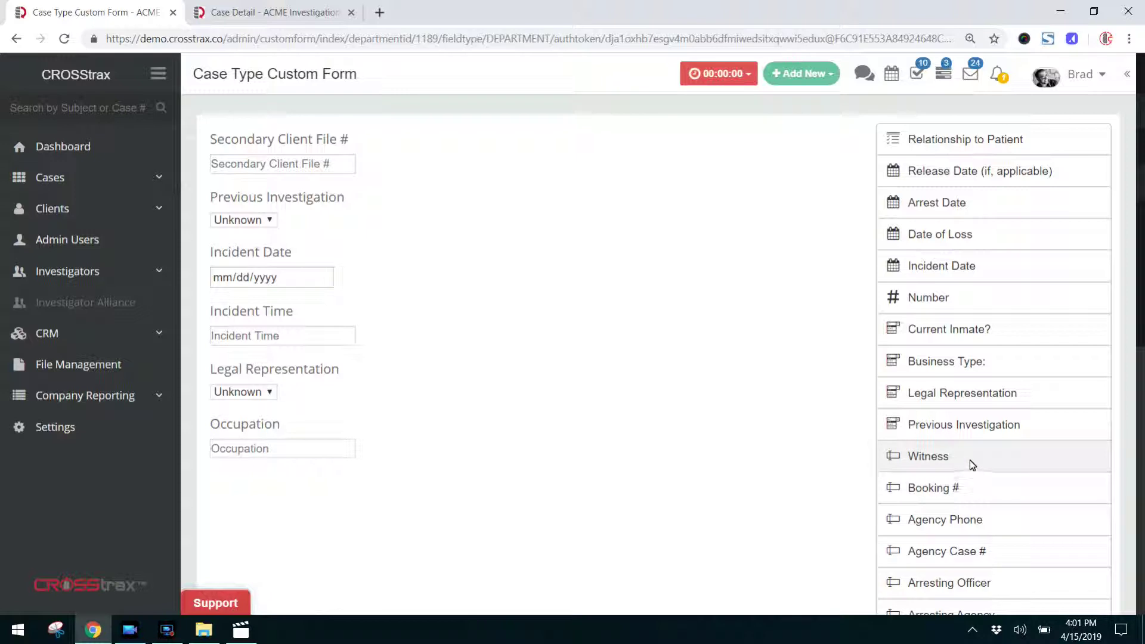
drag(959, 460, 306, 541)
scroll(919, 487, down, 5)
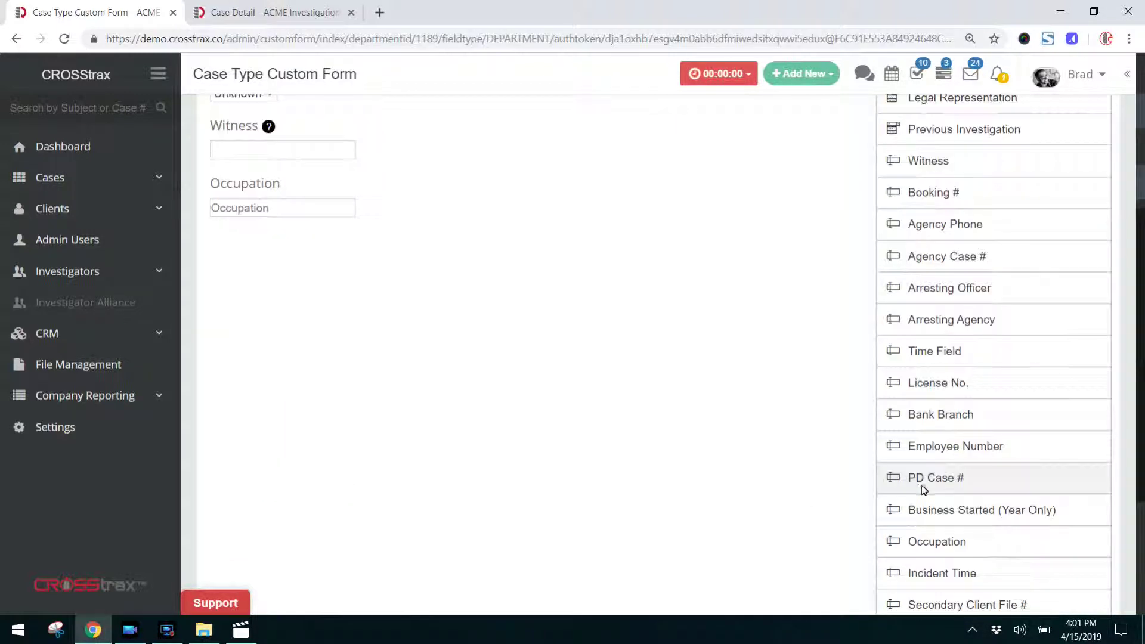
drag(938, 478, 250, 220)
scroll(554, 402, up, 5)
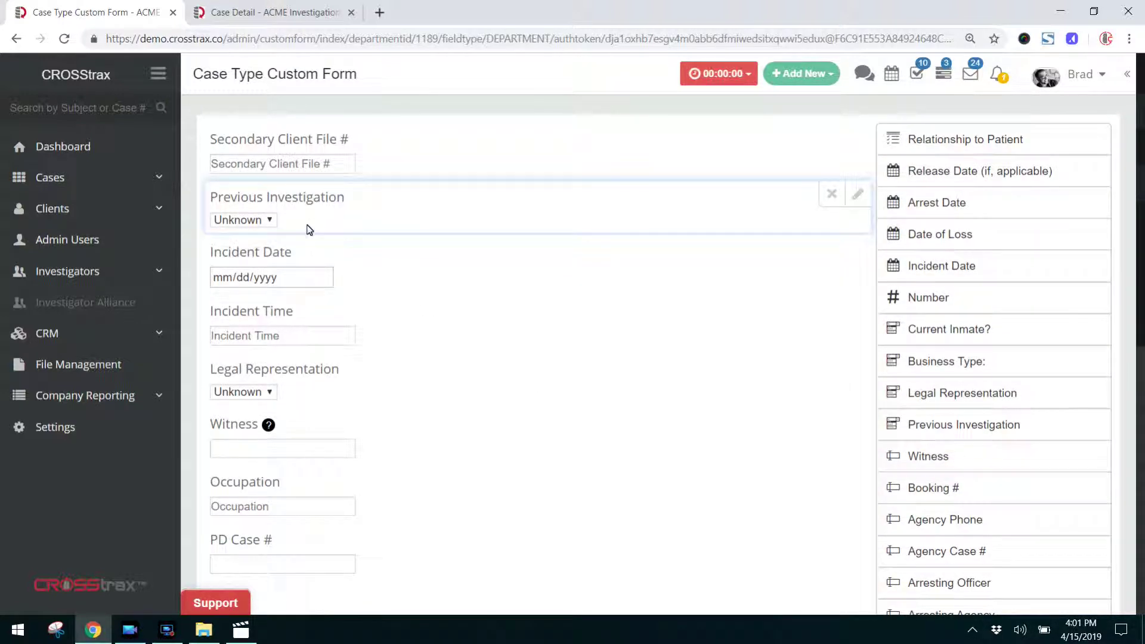
Review the settings and answer options of the Previous Investigation field, then close them.
click(859, 196)
scroll(486, 370, down, 1)
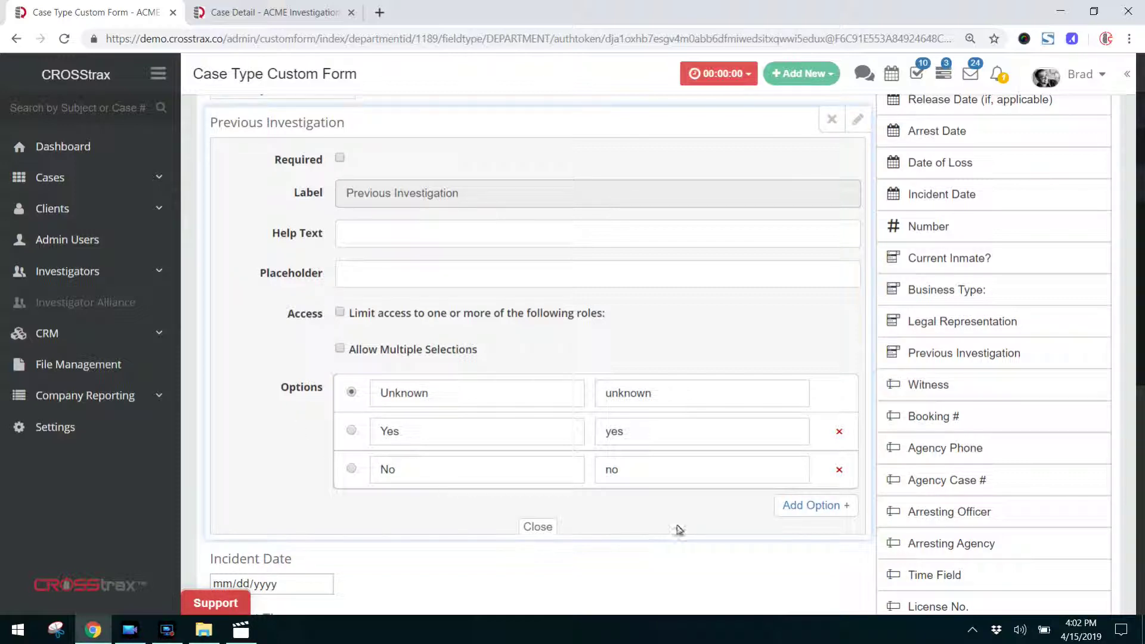
click(539, 527)
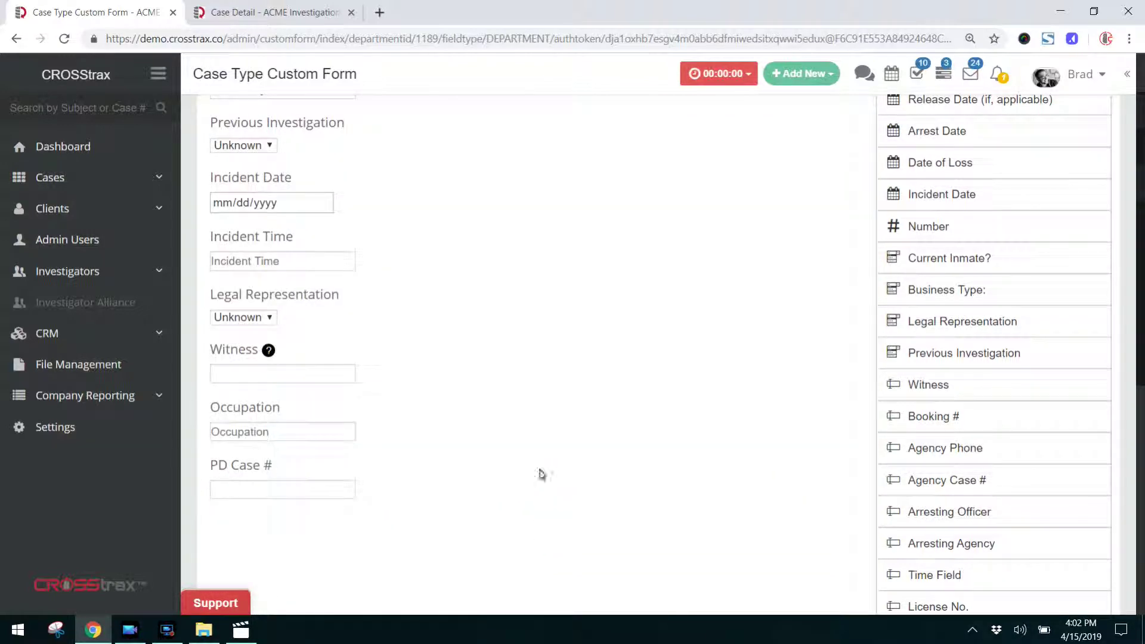
Save the Domestic case type's custom form.
scroll(489, 385, up, 1)
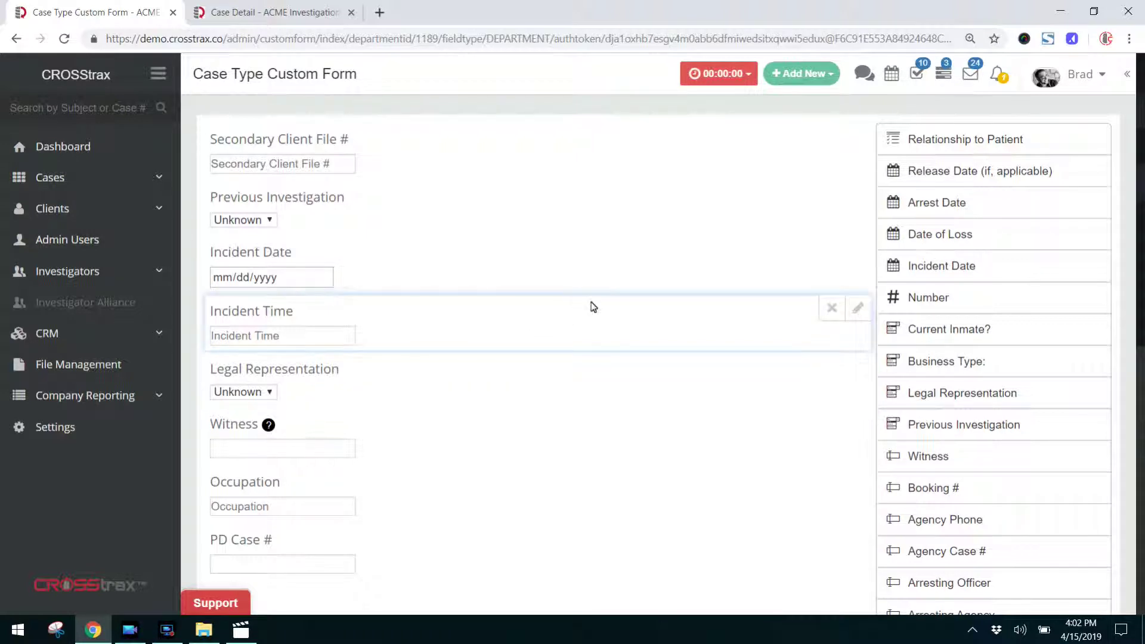
scroll(595, 406, down, 8)
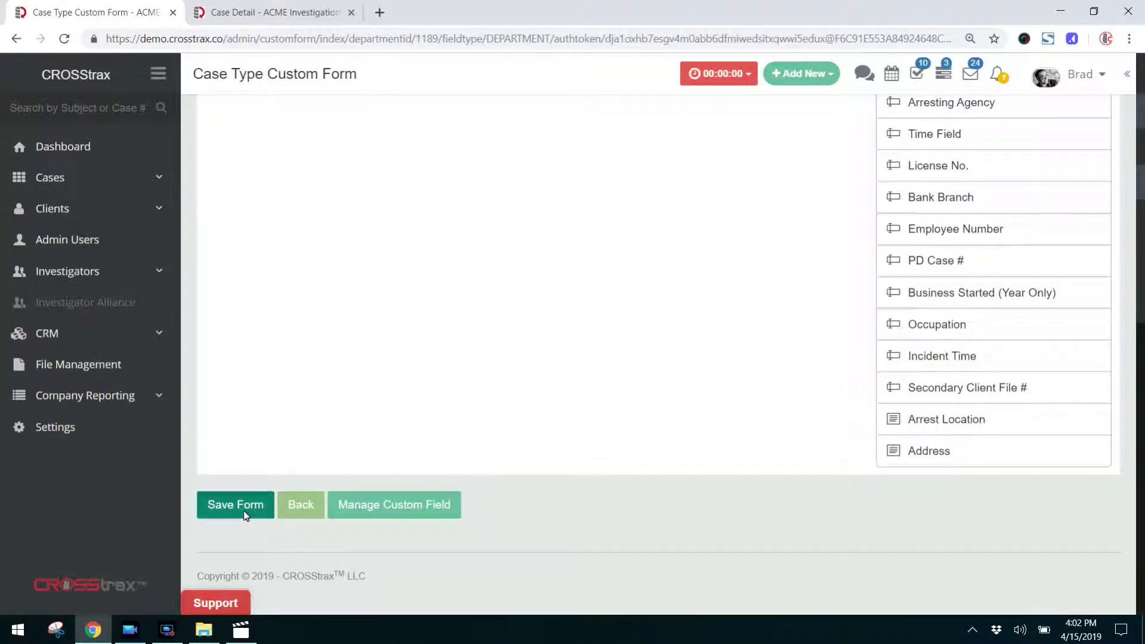
click(244, 516)
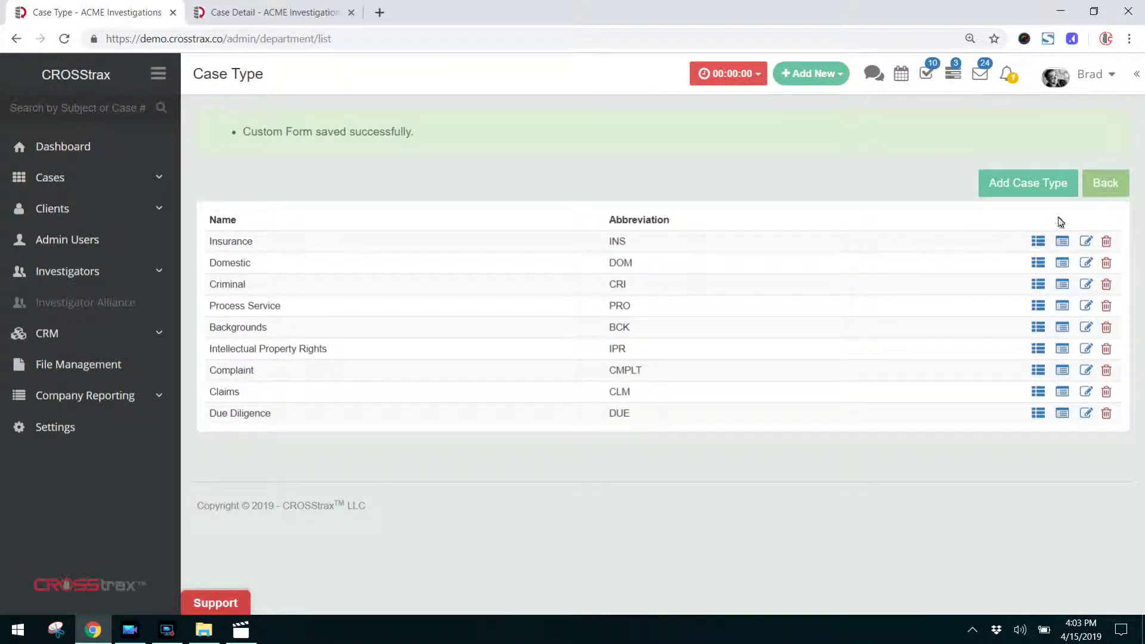
Edit the Domestic case type and add Background Check (BCK), Social Media Background (BKSOC) and Standard Background (STBAC) as case services.
click(1088, 264)
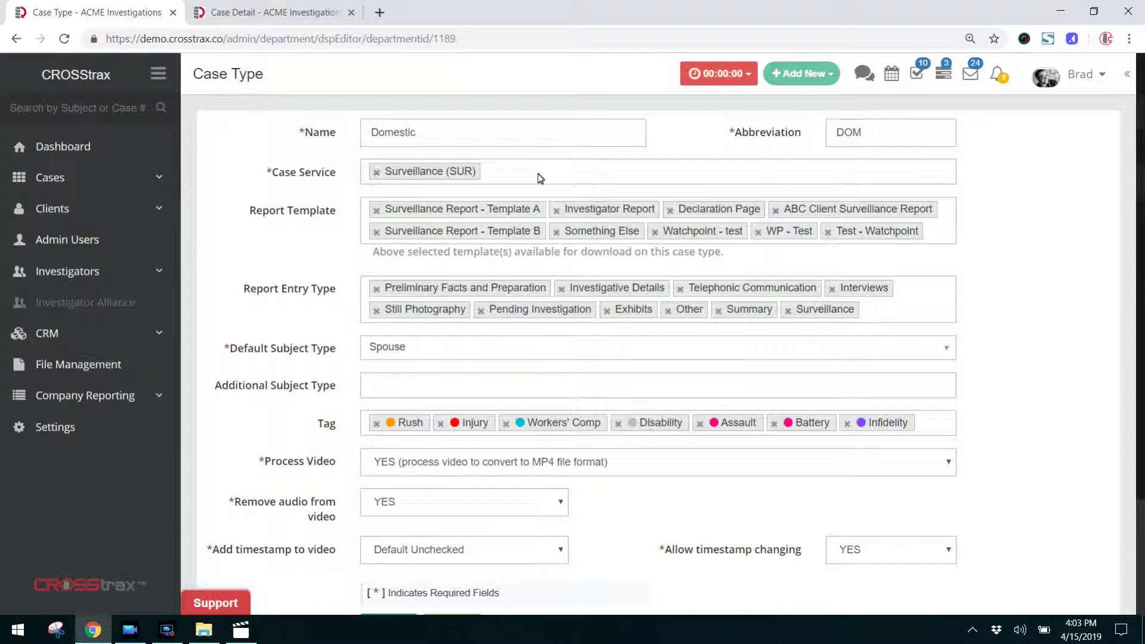
click(540, 178)
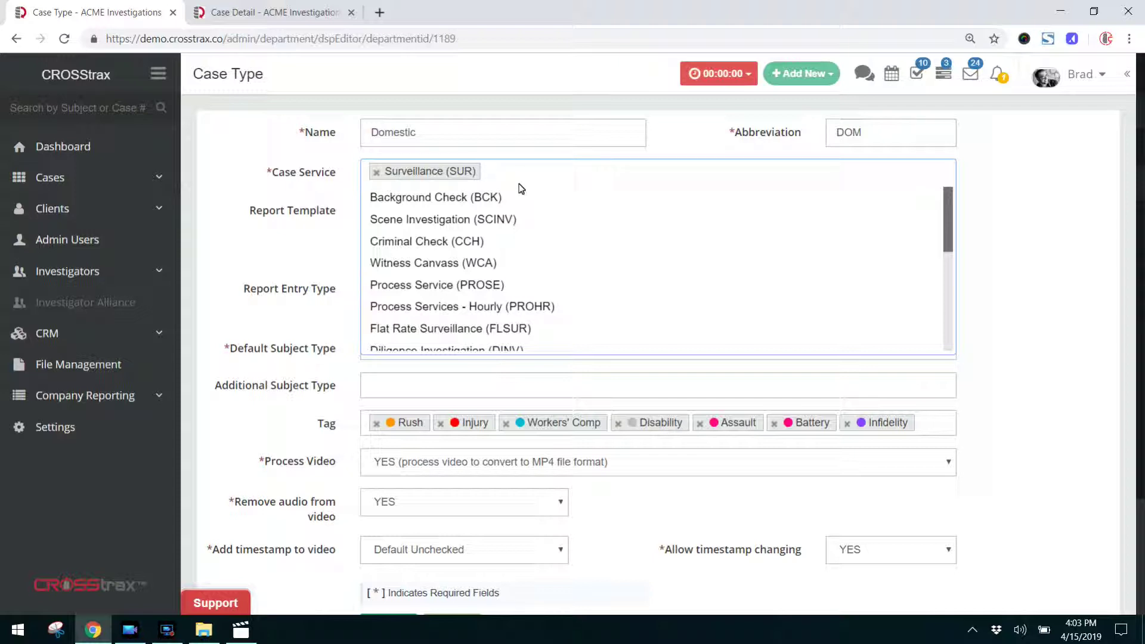
click(495, 201)
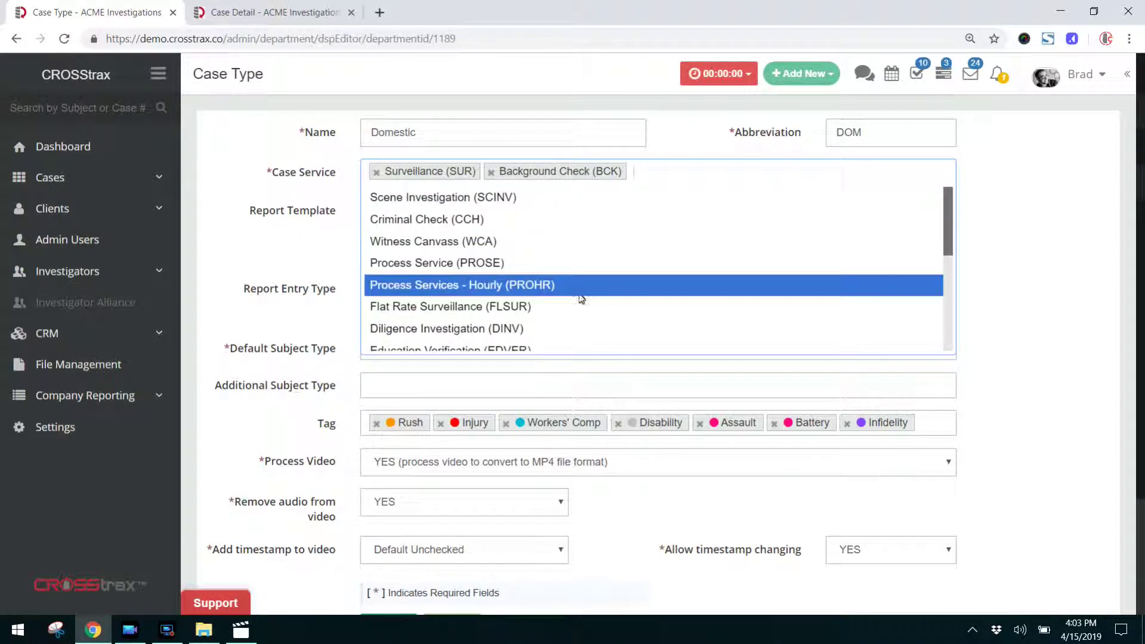
scroll(582, 299, down, 1)
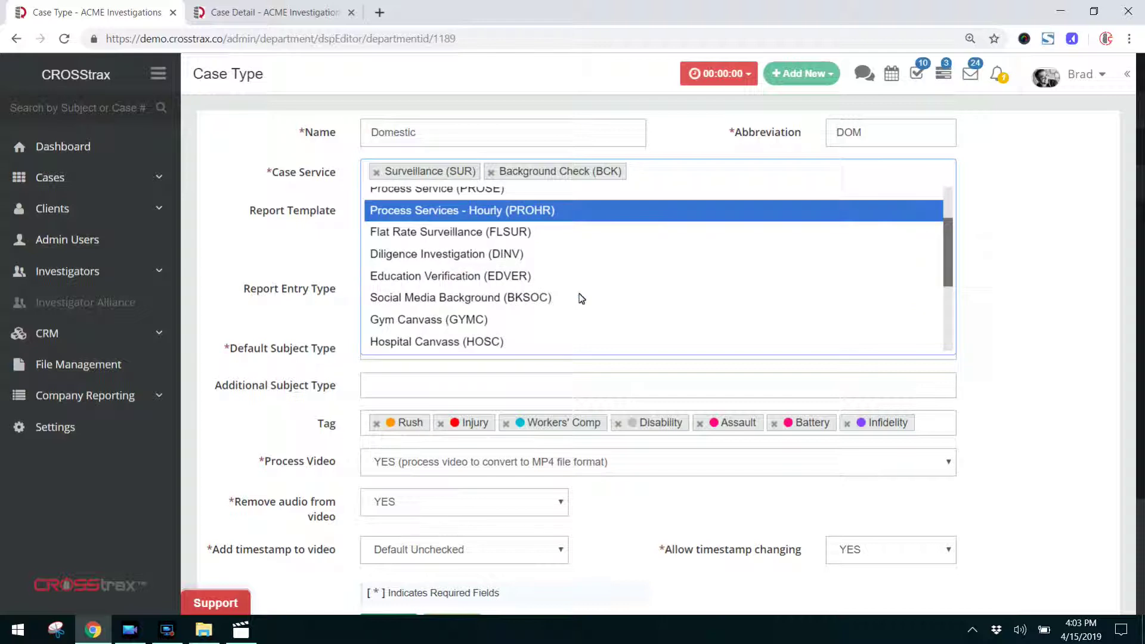
click(519, 297)
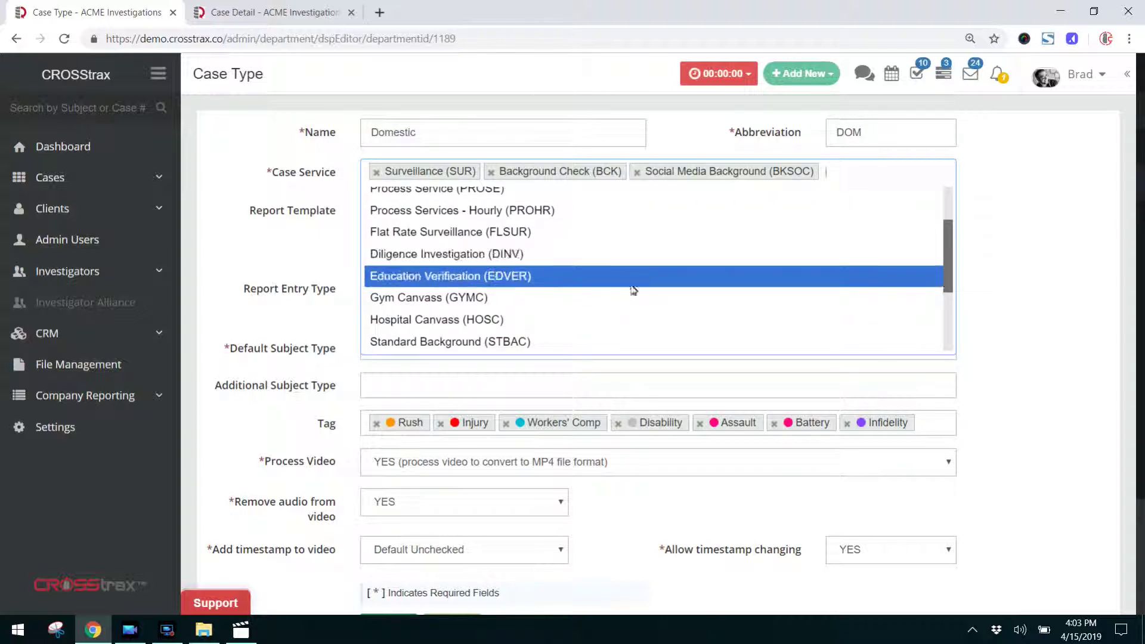
scroll(614, 304, down, 1)
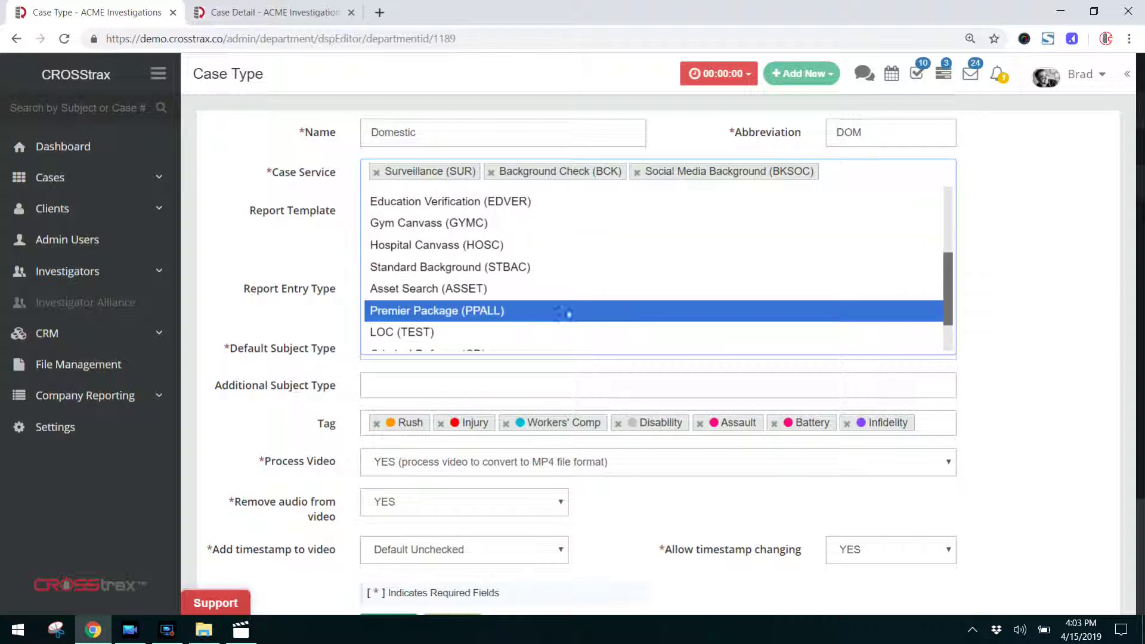
click(544, 268)
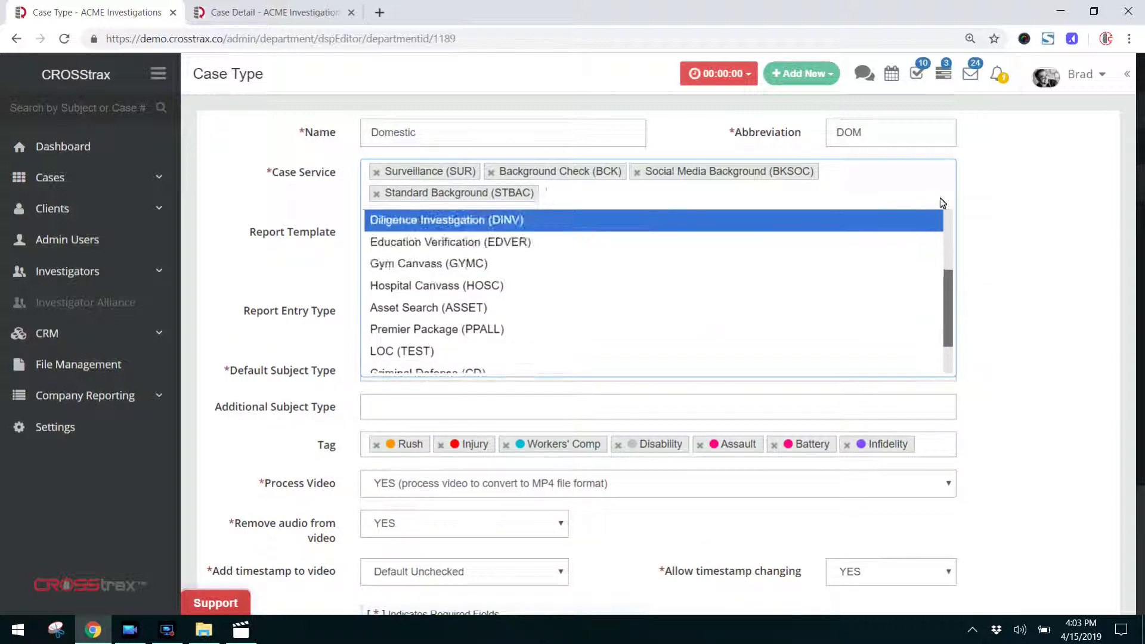
click(982, 174)
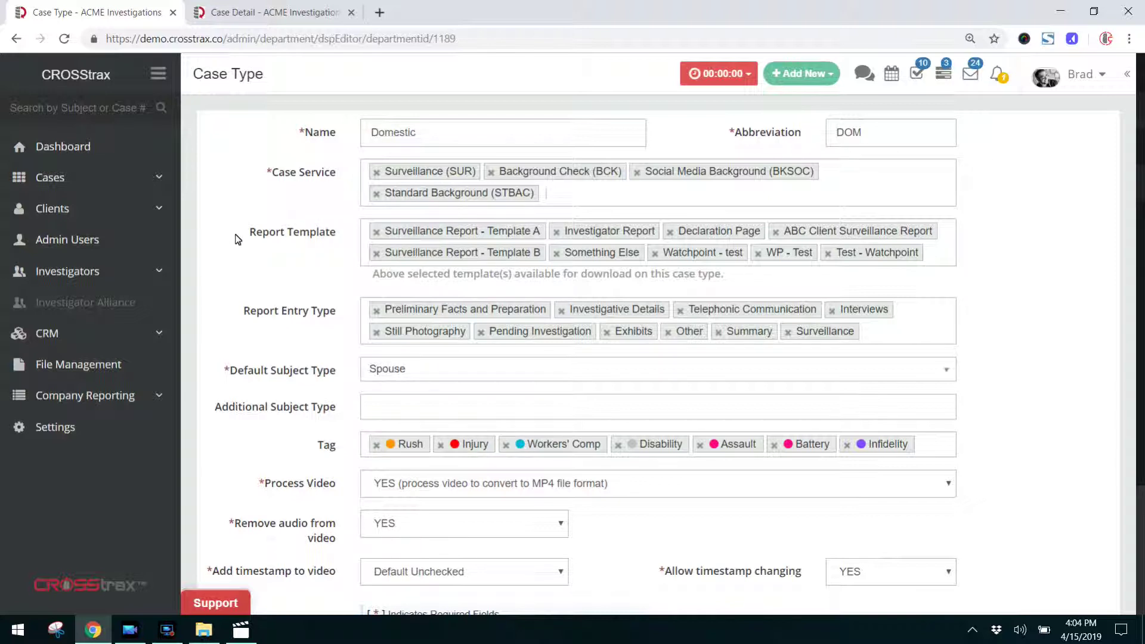
Examine the Report Template and Report Entry Type settings and the available Default Subject Type choices for the Domestic case type.
drag(245, 232, 347, 248)
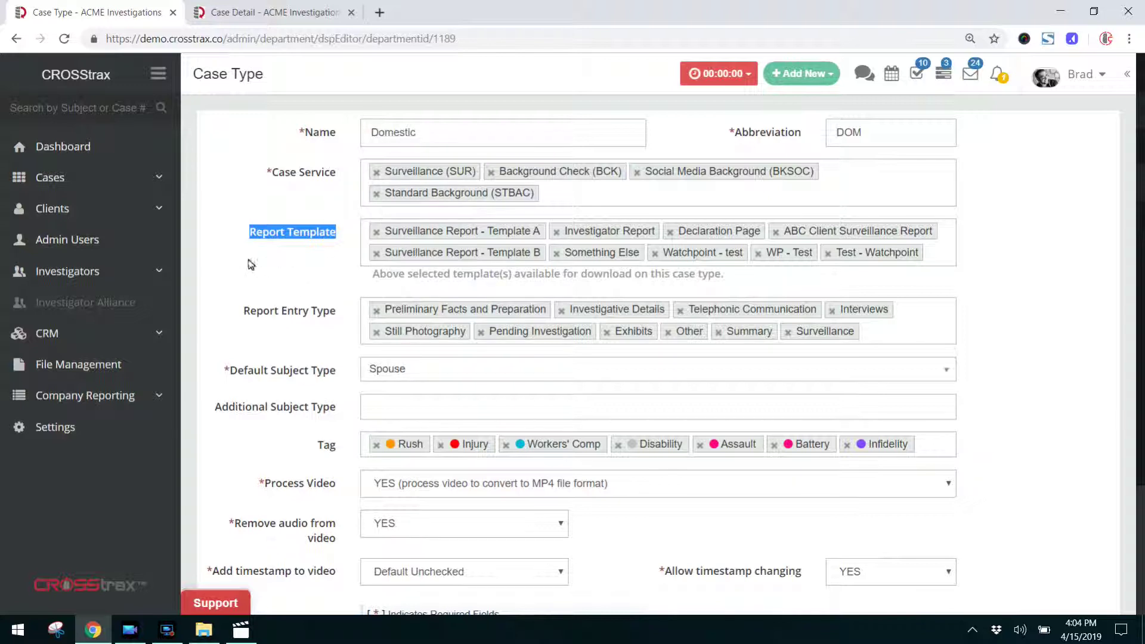
drag(234, 315, 341, 324)
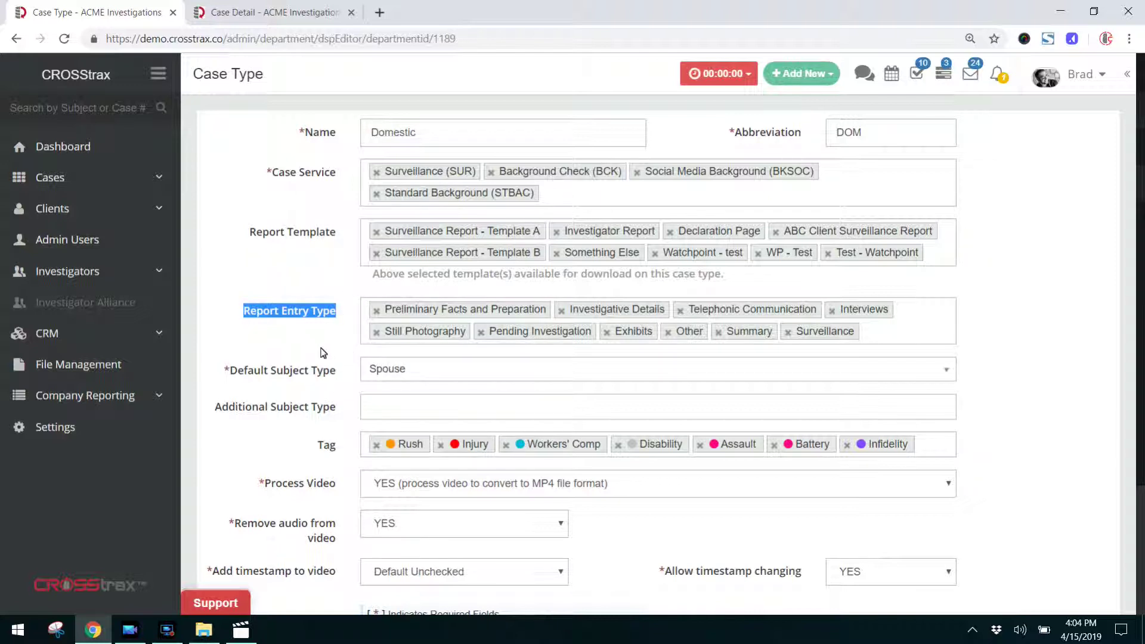
drag(318, 370, 323, 370)
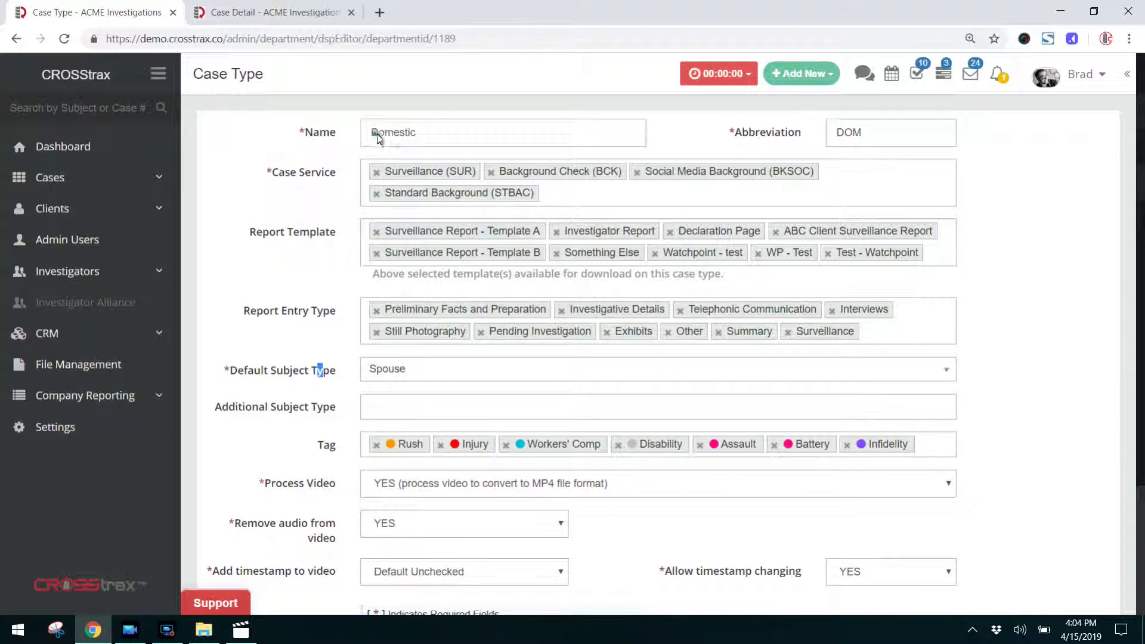
drag(371, 132, 446, 142)
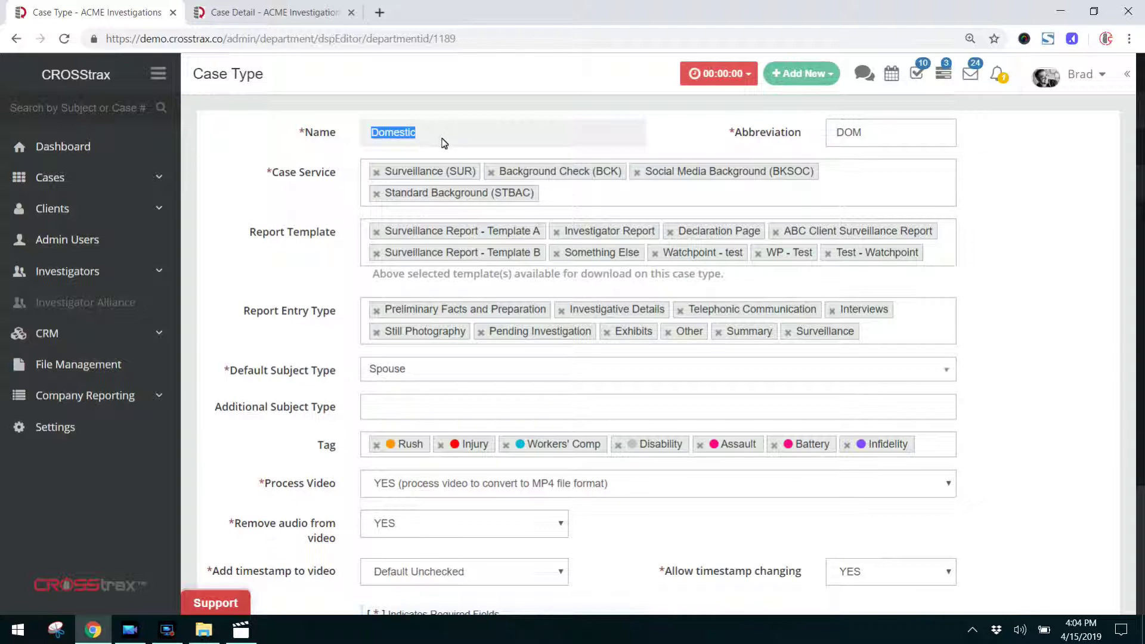
click(293, 353)
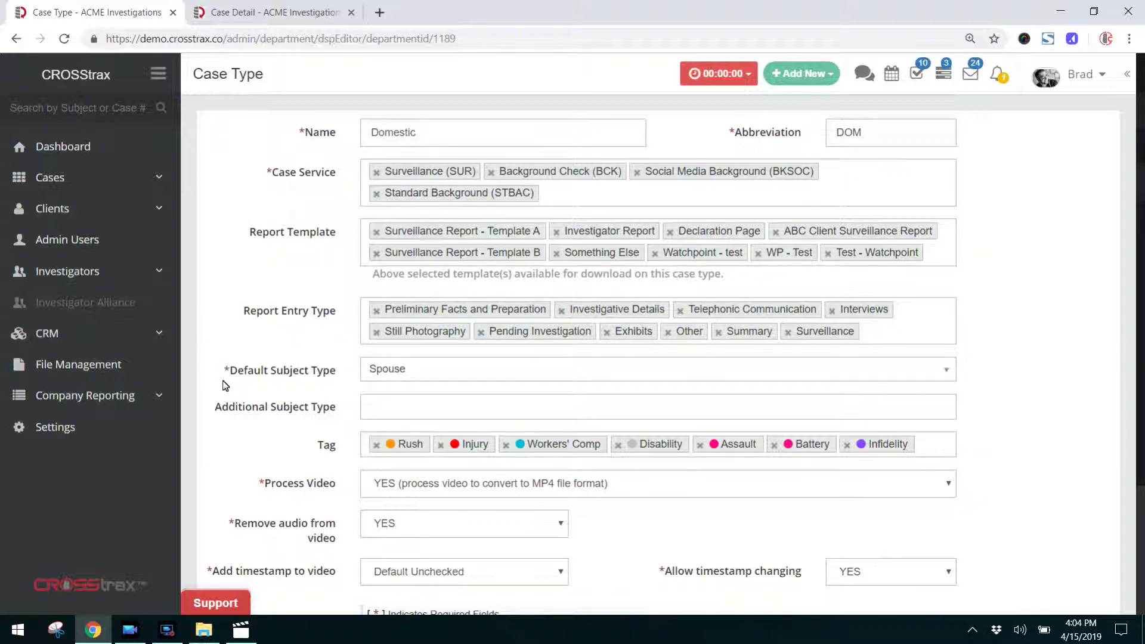
click(667, 379)
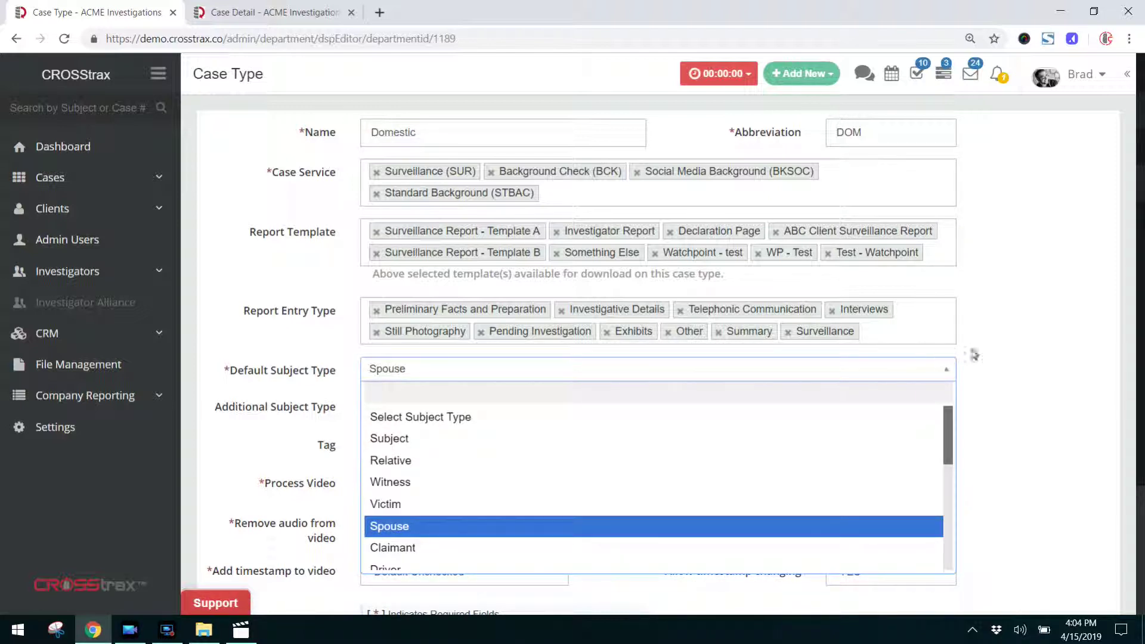
click(1017, 361)
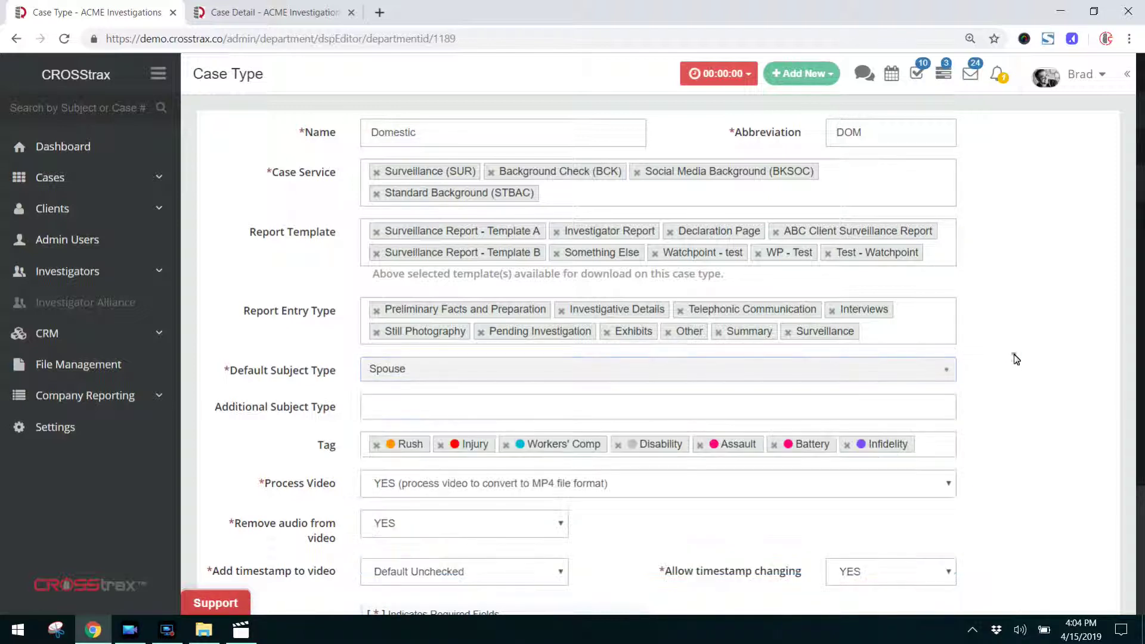
Add Relative and Defendant as additional subject types for the Domestic case type.
click(377, 412)
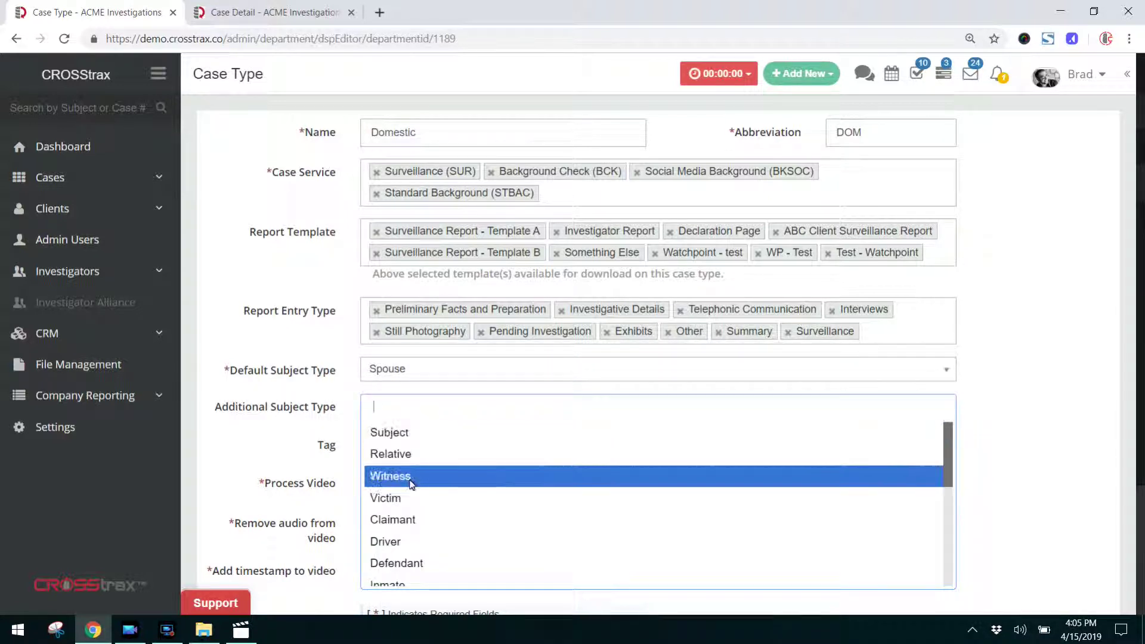
click(394, 457)
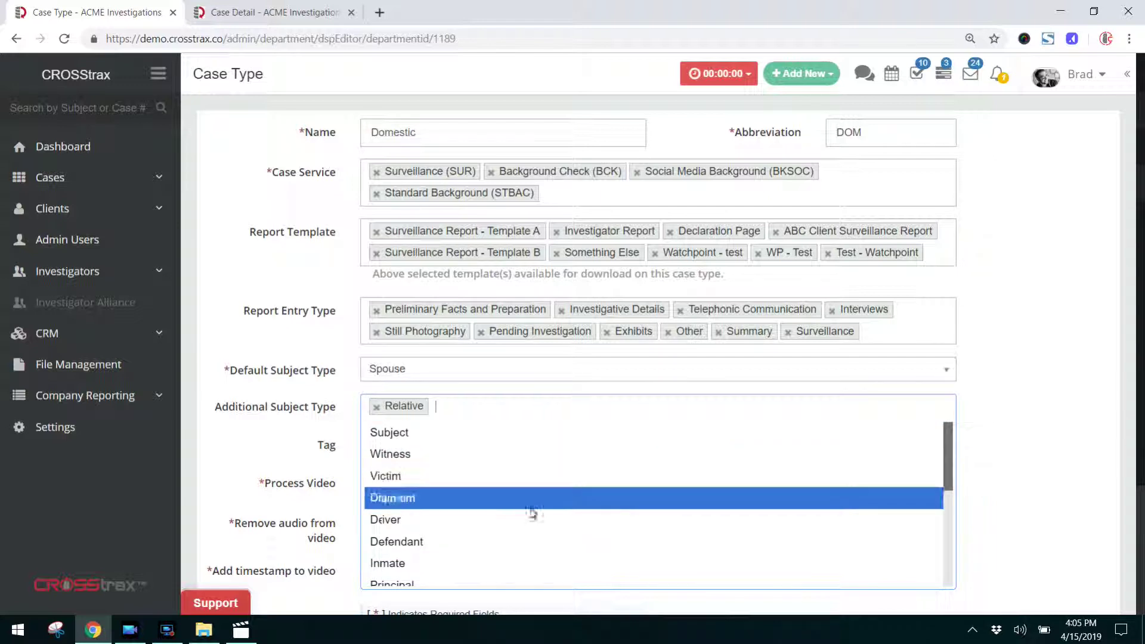
click(439, 543)
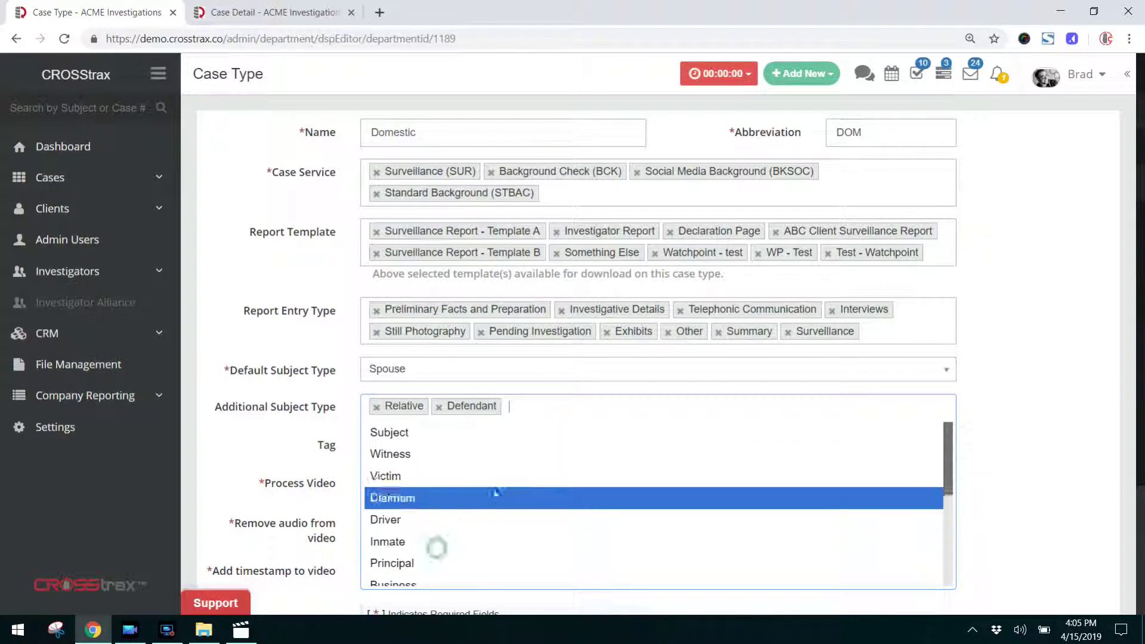
Add Subject 2 as another additional subject type for the Domestic case type.
scroll(486, 513, down, 3)
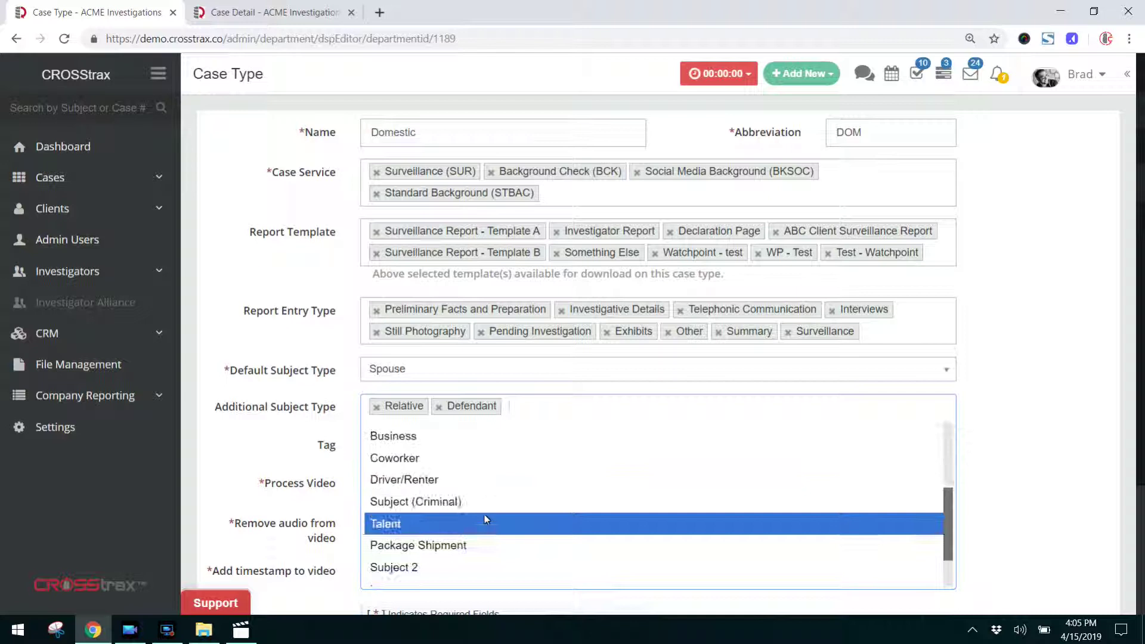
click(471, 568)
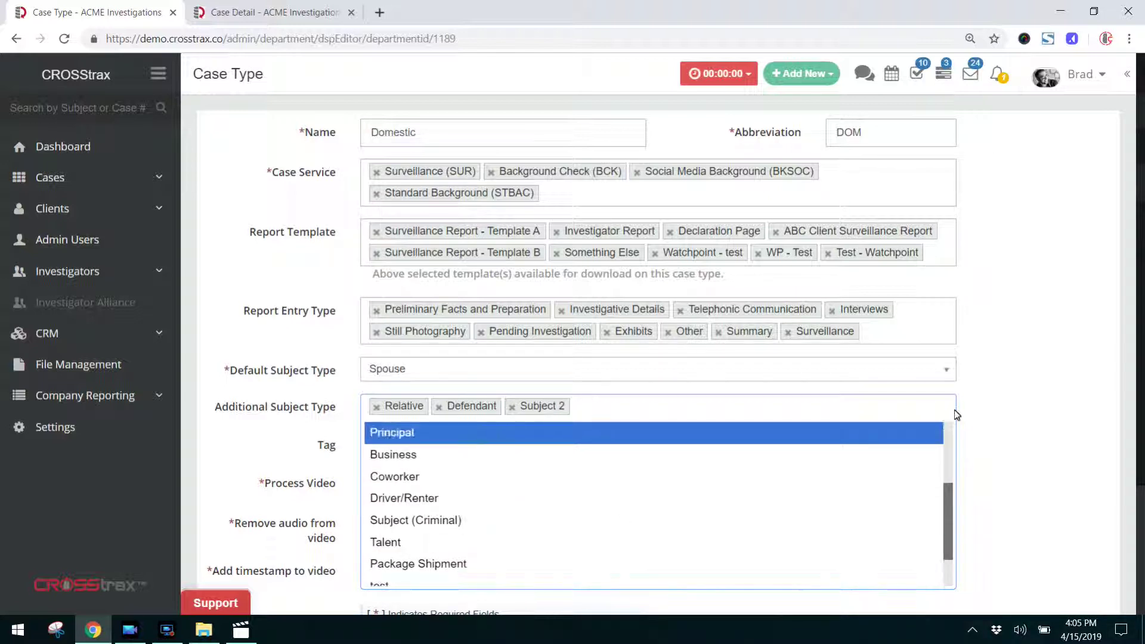
click(1005, 390)
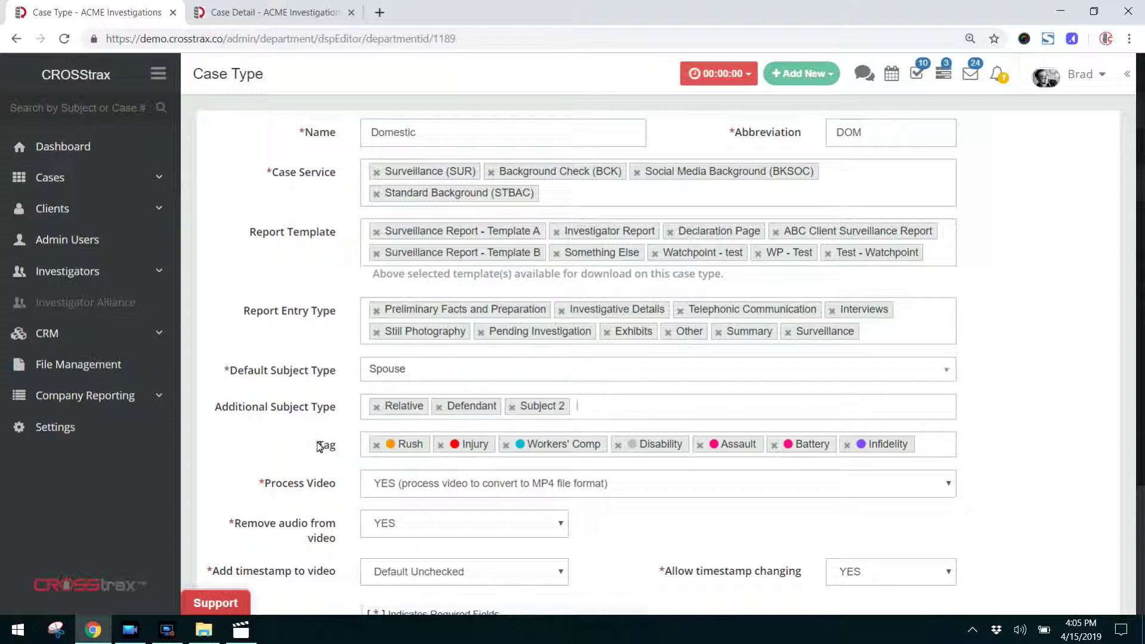
Examine the Domestic case type's Tag, Process Video, Remove audio from video, Add timestamp to video and Allow timestamp changing settings.
drag(317, 448, 338, 451)
scroll(1054, 378, down, 1)
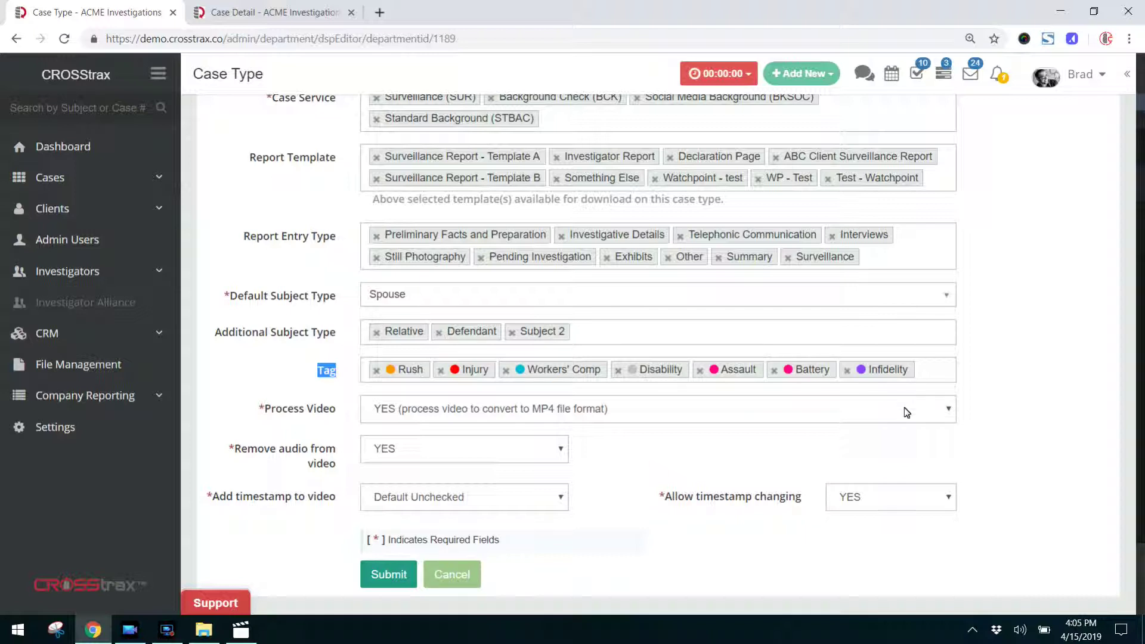
click(948, 408)
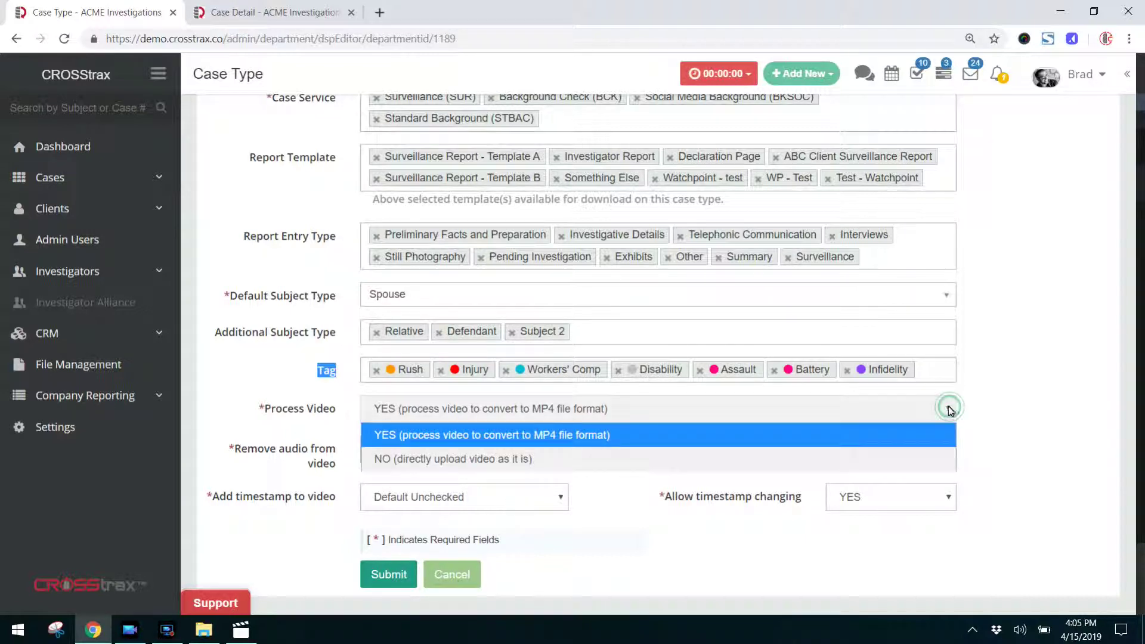
click(1033, 388)
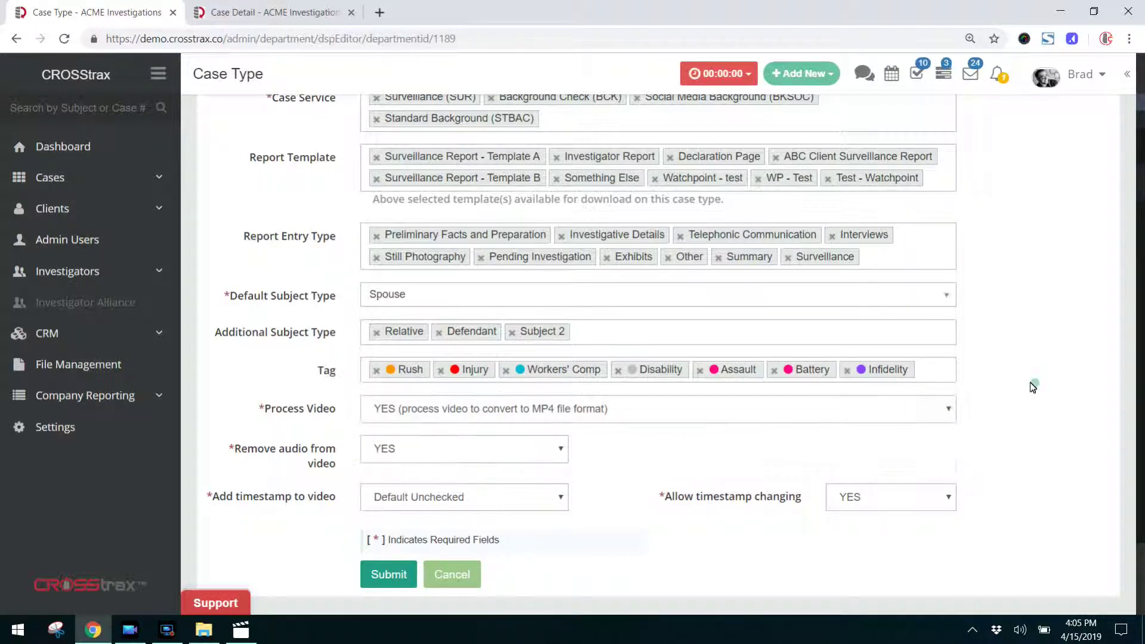
click(459, 450)
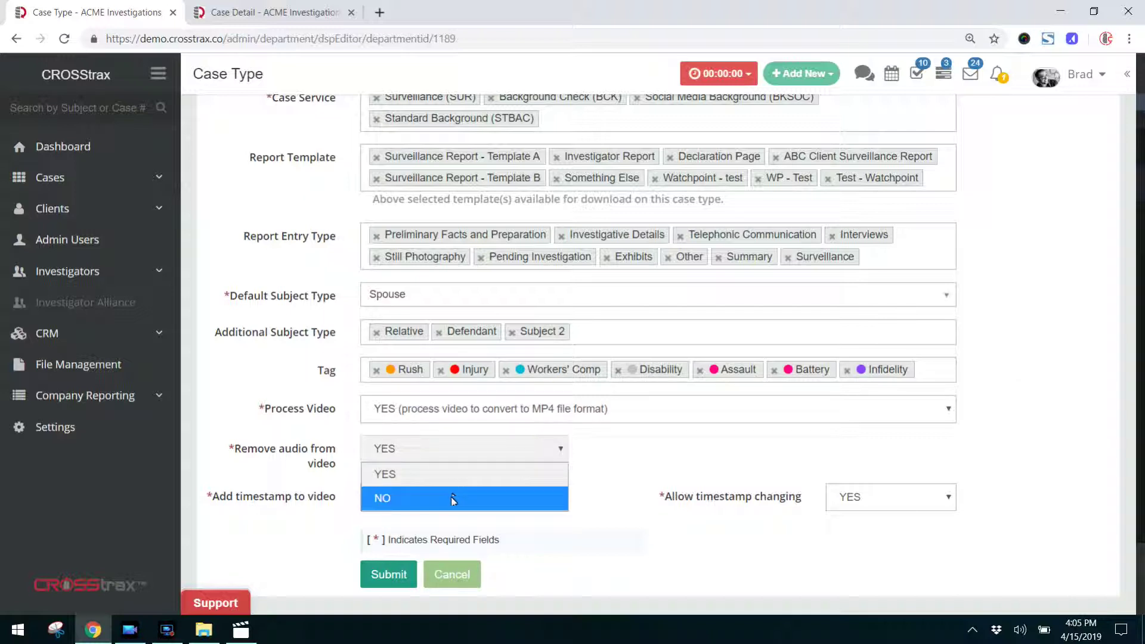
click(451, 477)
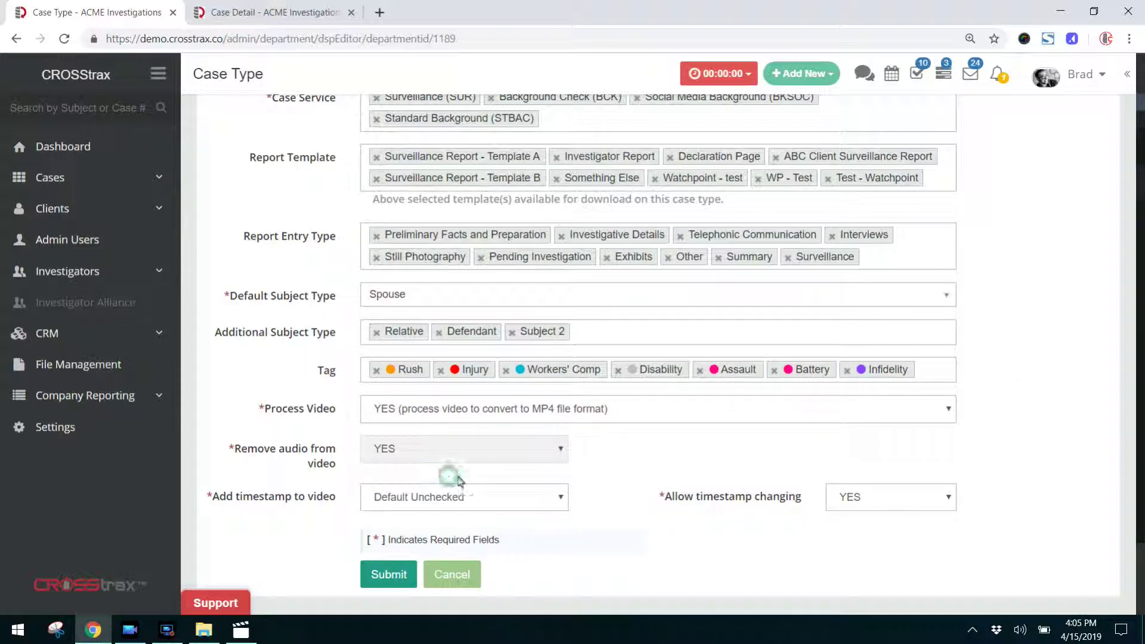
click(547, 503)
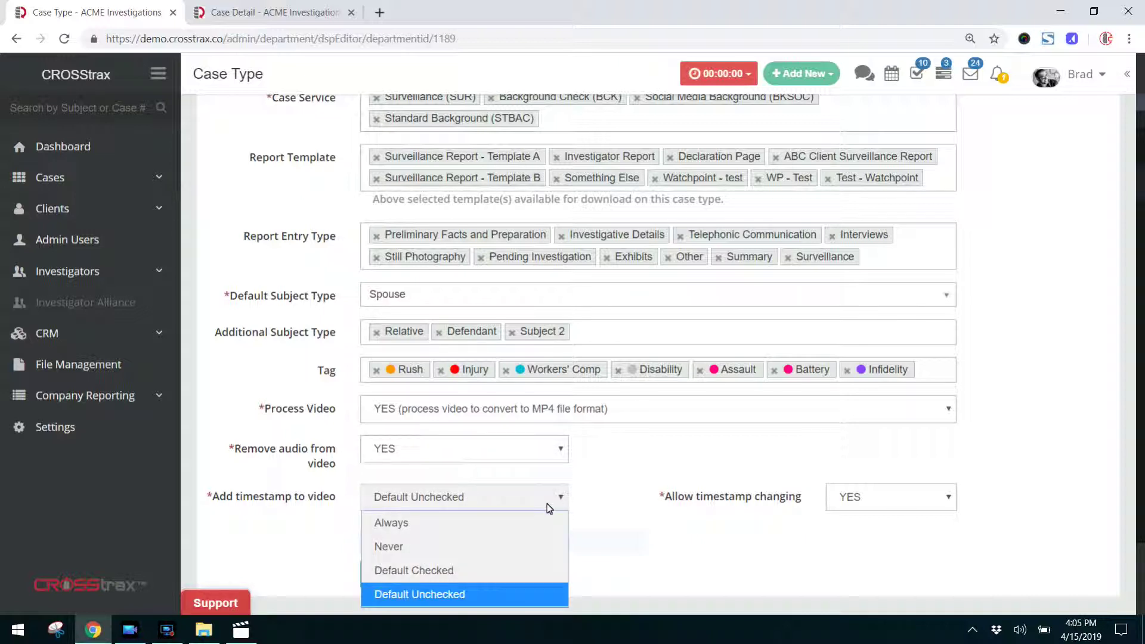
click(603, 471)
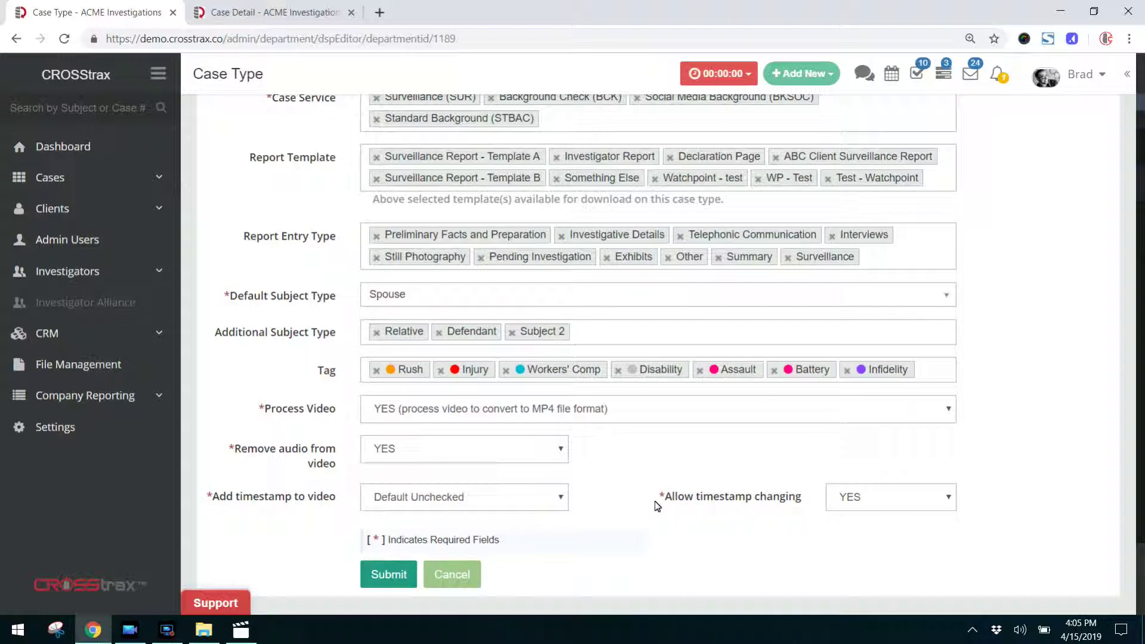
drag(651, 500, 798, 497)
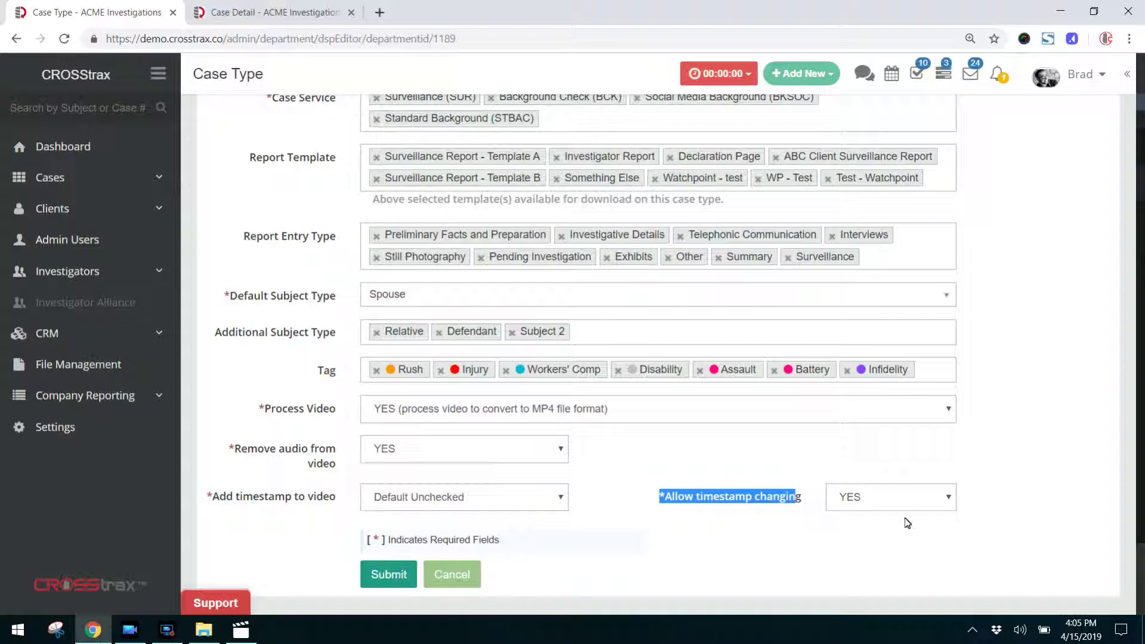
Submit the edited Domestic case type.
click(380, 579)
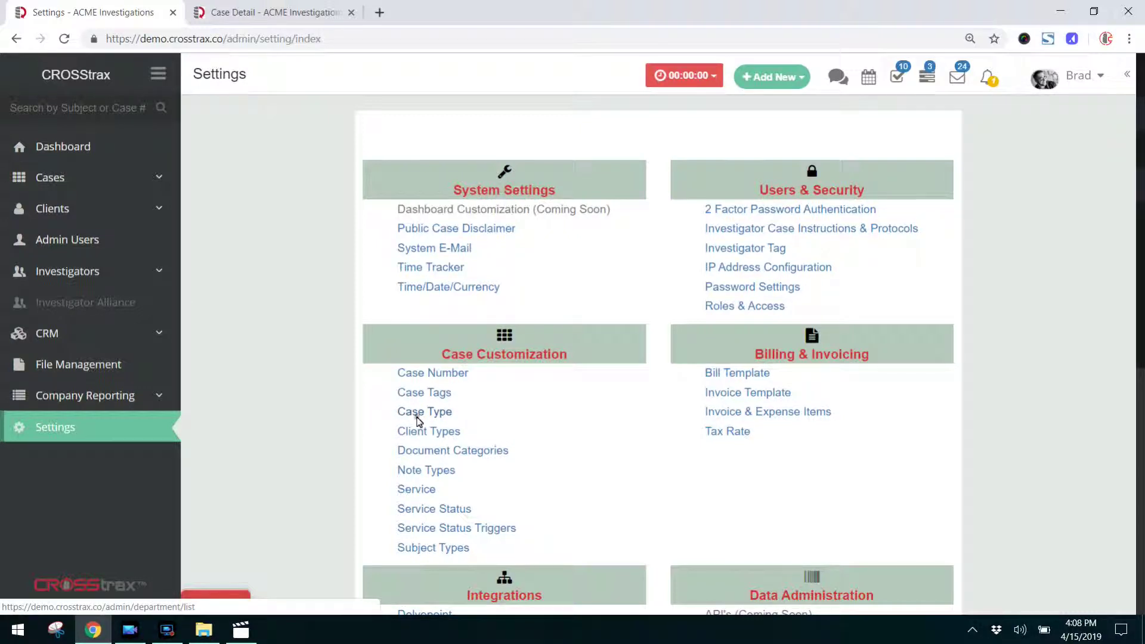
Go to the Case Type list, view the Due Diligence case type's details and open it for editing.
click(415, 419)
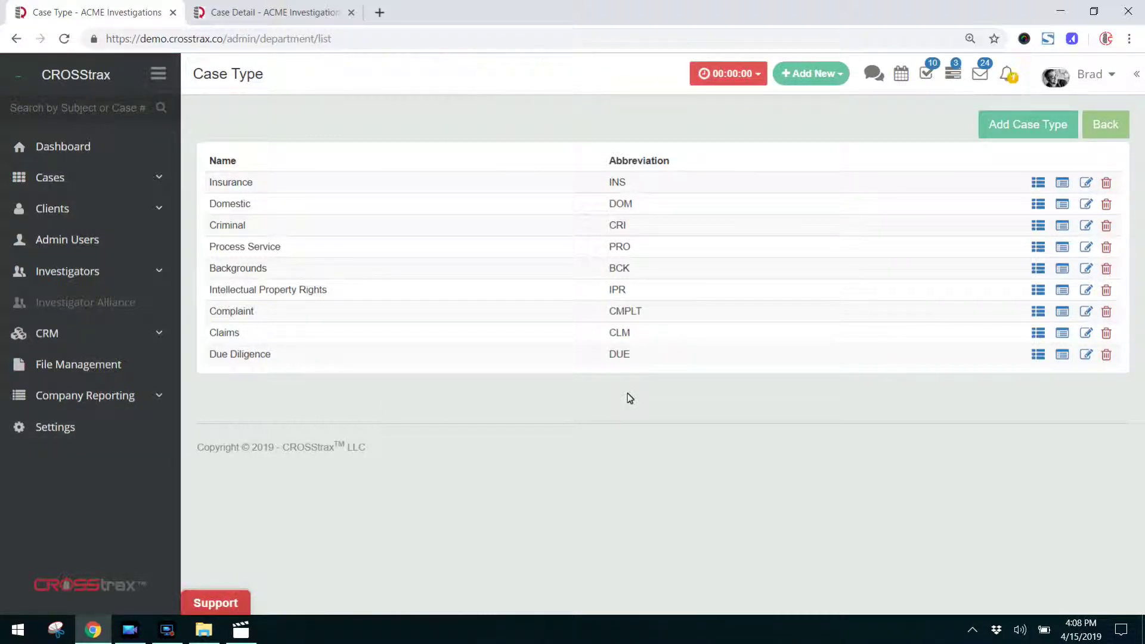
click(1061, 360)
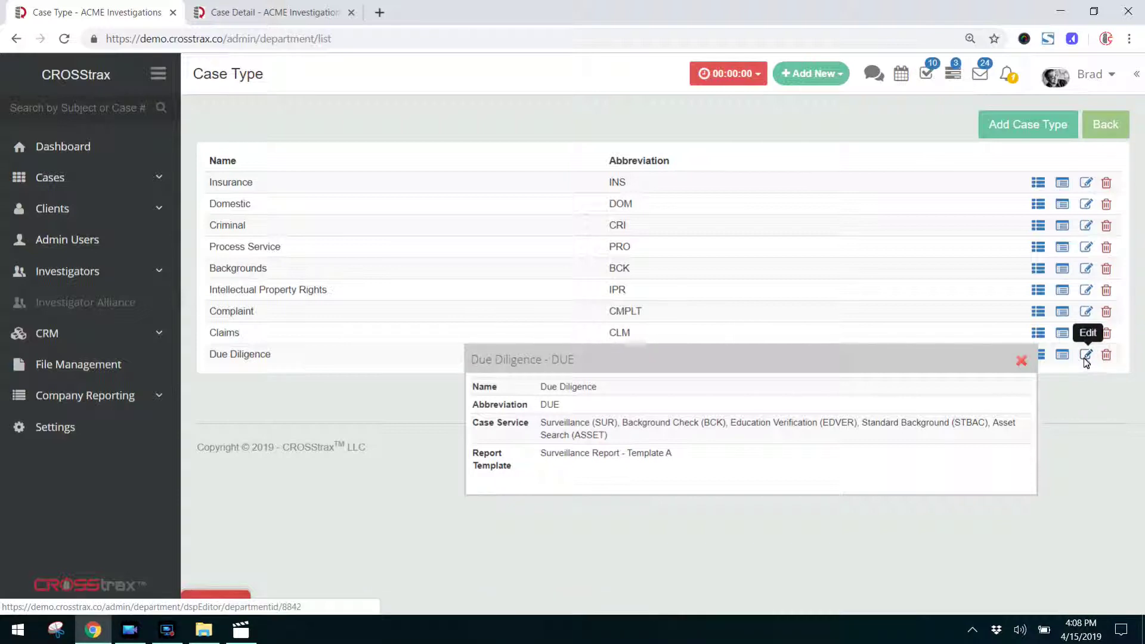
click(1085, 359)
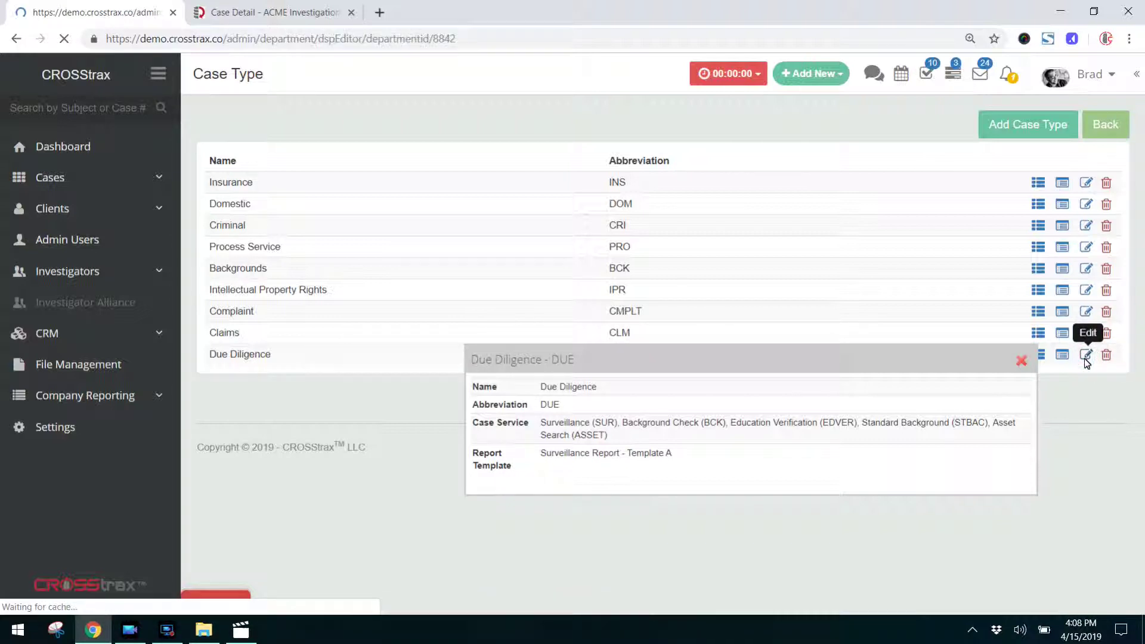